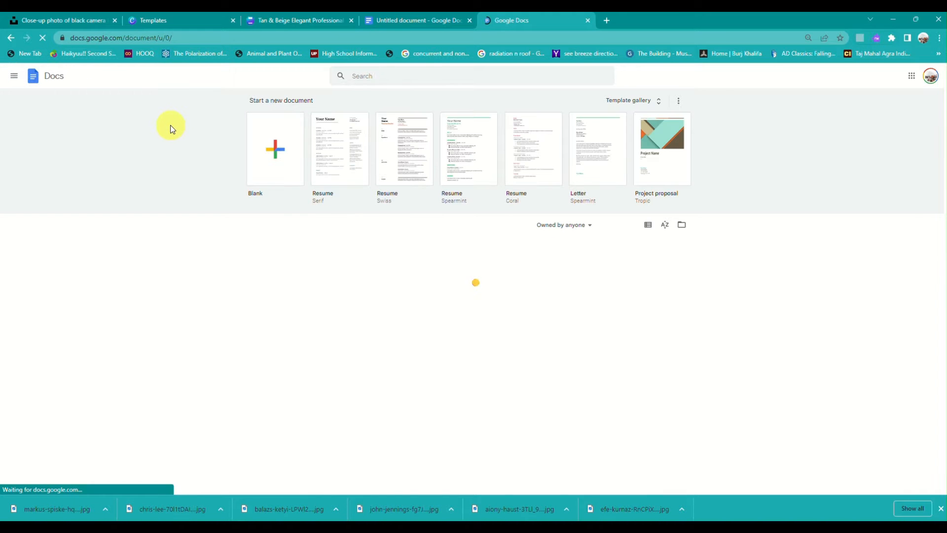
Switch to Canva's resume template results and close the open template preview.
scroll(21, 74, "up", 6)
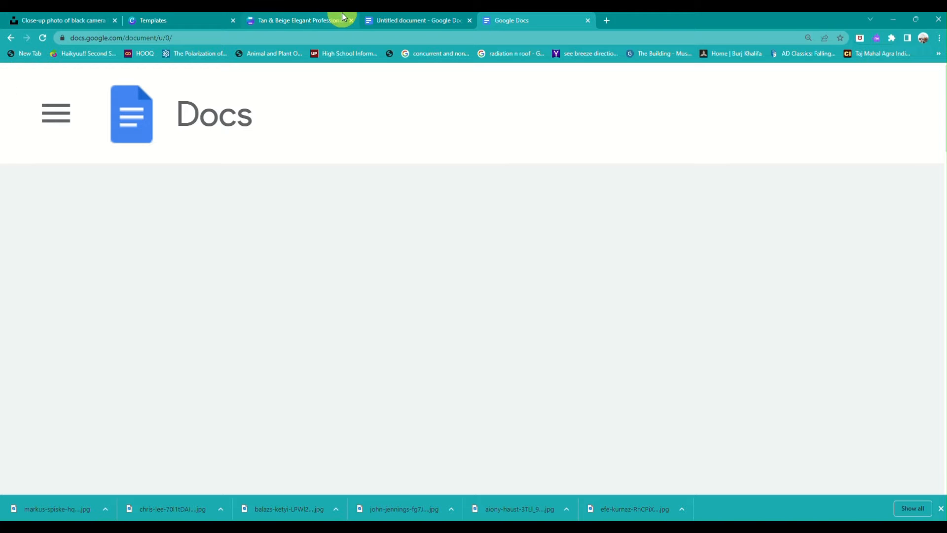
left_click(303, 27)
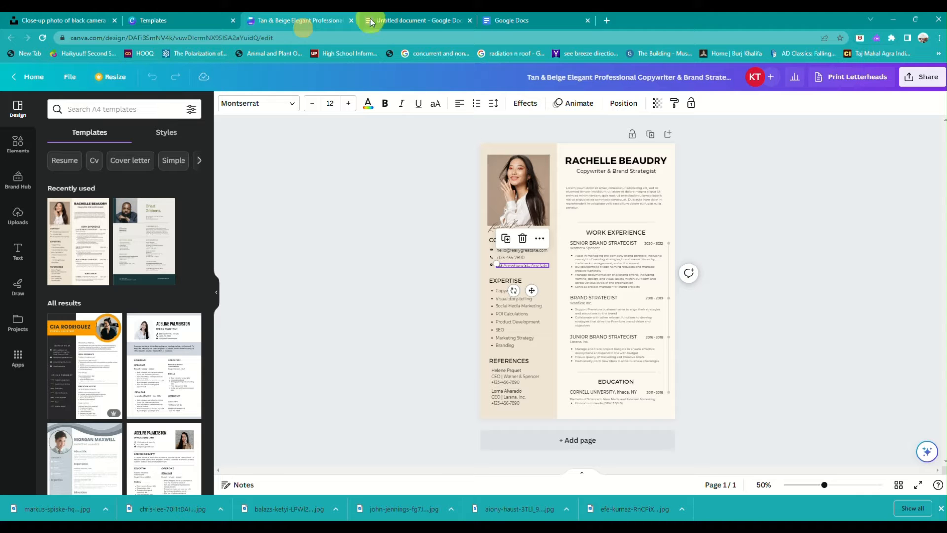
left_click(195, 20)
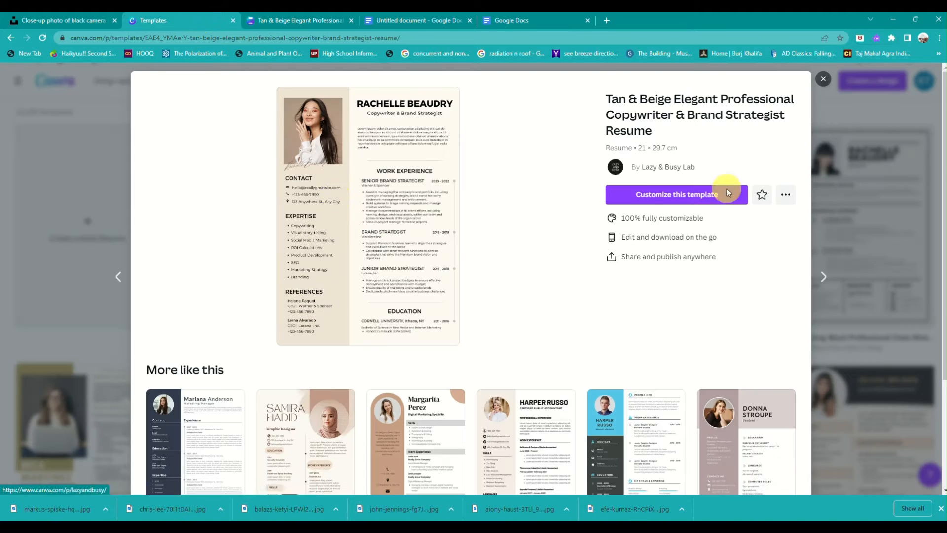
left_click(819, 85)
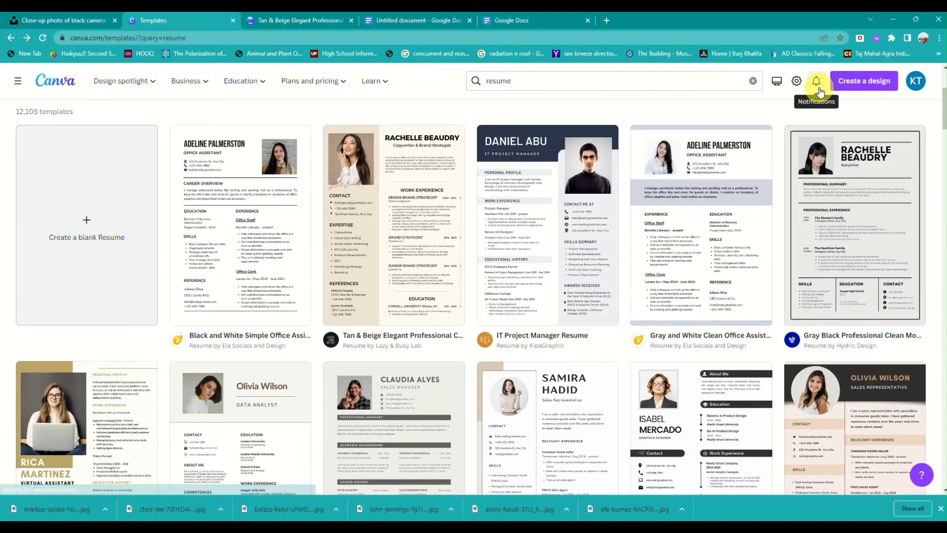
Examine the layouts of the different resume templates in Canva's search results for design ideas.
scroll(212, 272, "down", 5)
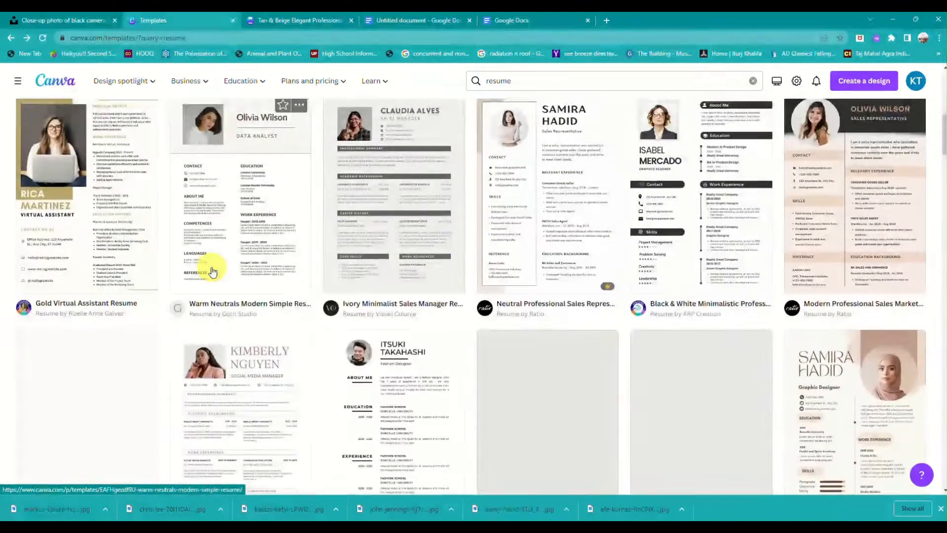
scroll(212, 271, "up", 4)
scroll(213, 272, "up", 1)
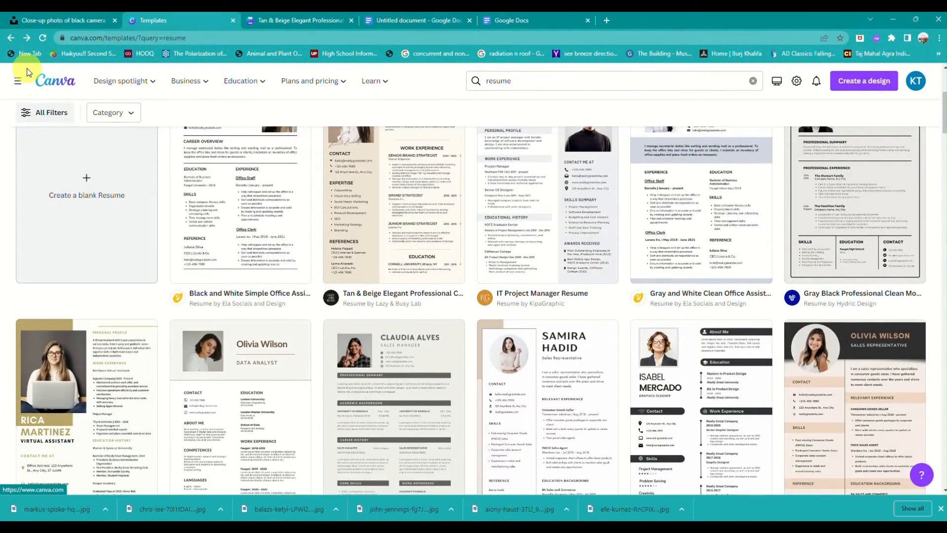
scroll(29, 72, "up", 5)
scroll(28, 72, "up", 4)
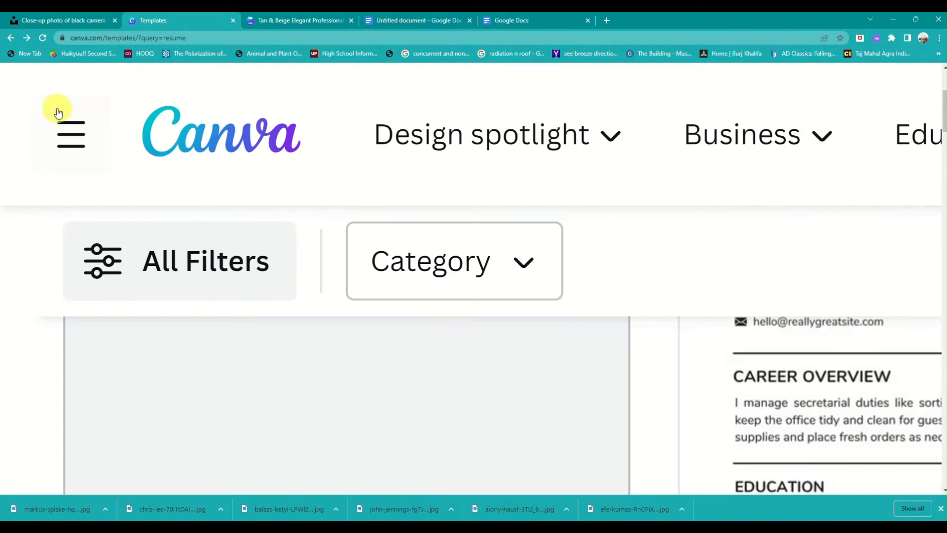
scroll(62, 117, "down", 6)
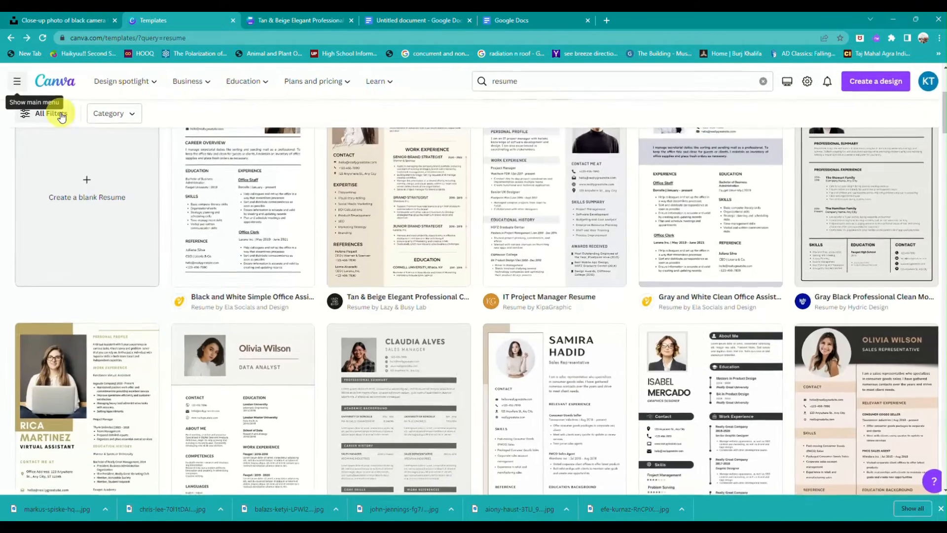
scroll(286, 330, "down", 5)
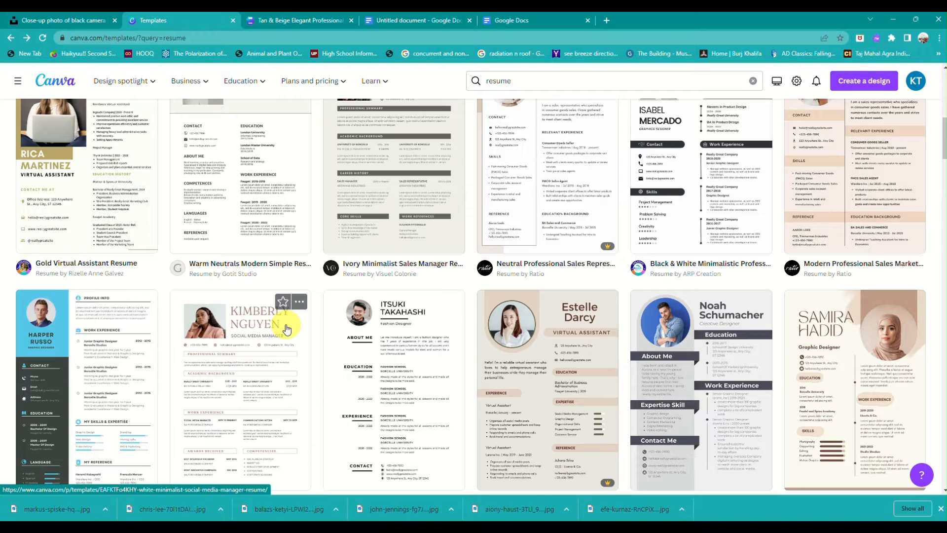
scroll(286, 329, "down", 10)
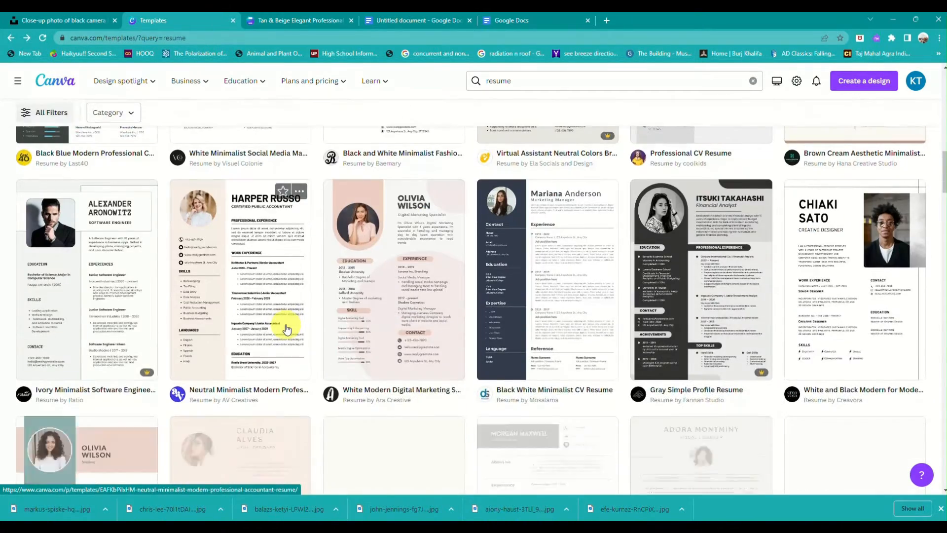
scroll(286, 329, "down", 20)
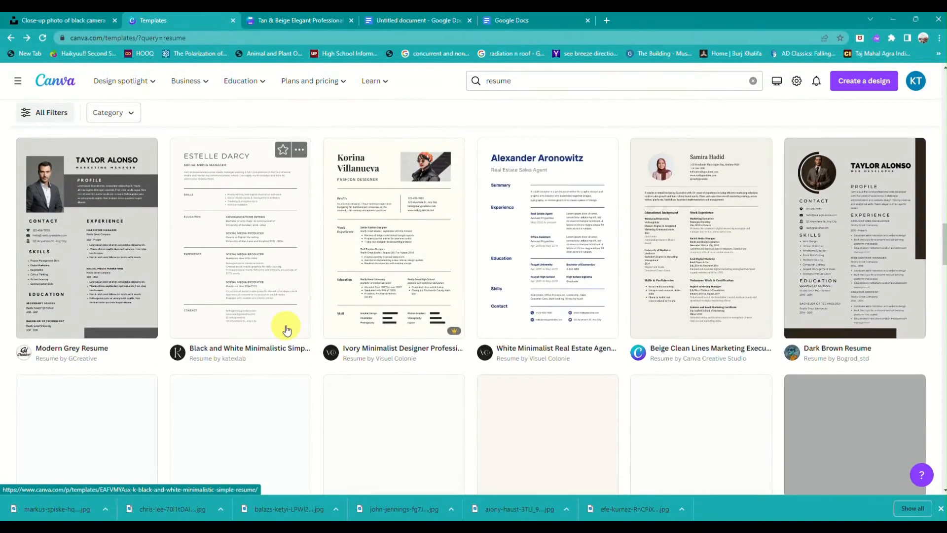
scroll(287, 329, "up", 10)
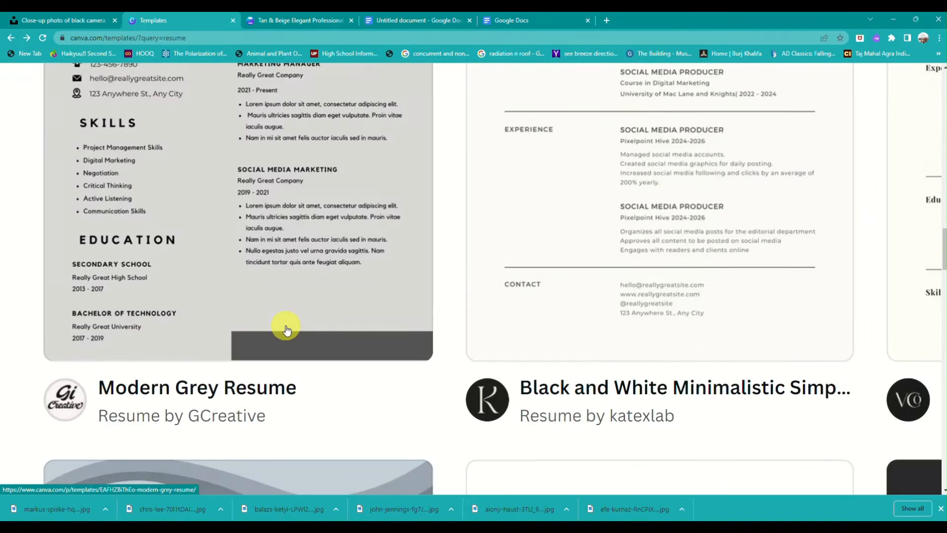
scroll(287, 330, "down", 10)
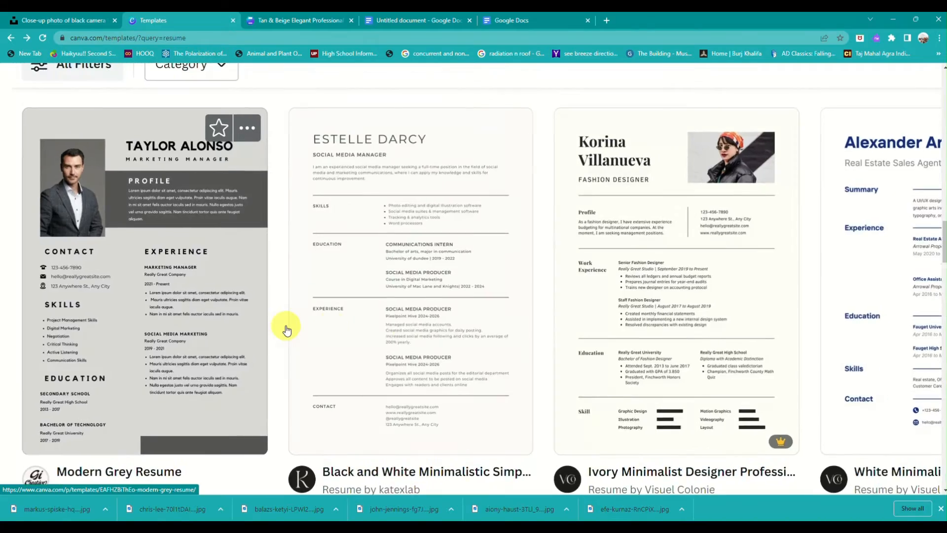
scroll(286, 329, "right", 5)
scroll(287, 329, "right", 5)
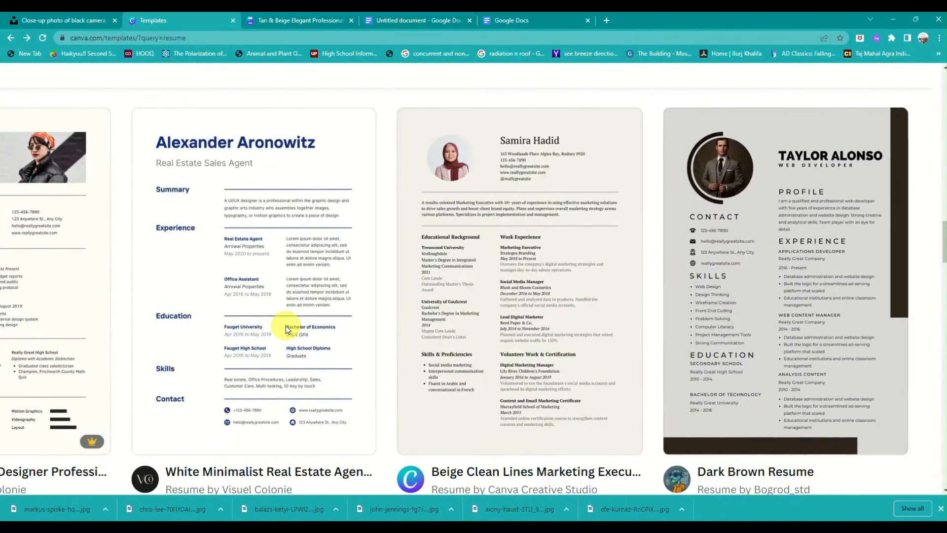
scroll(287, 330, "down", 5)
scroll(286, 329, "down", 4)
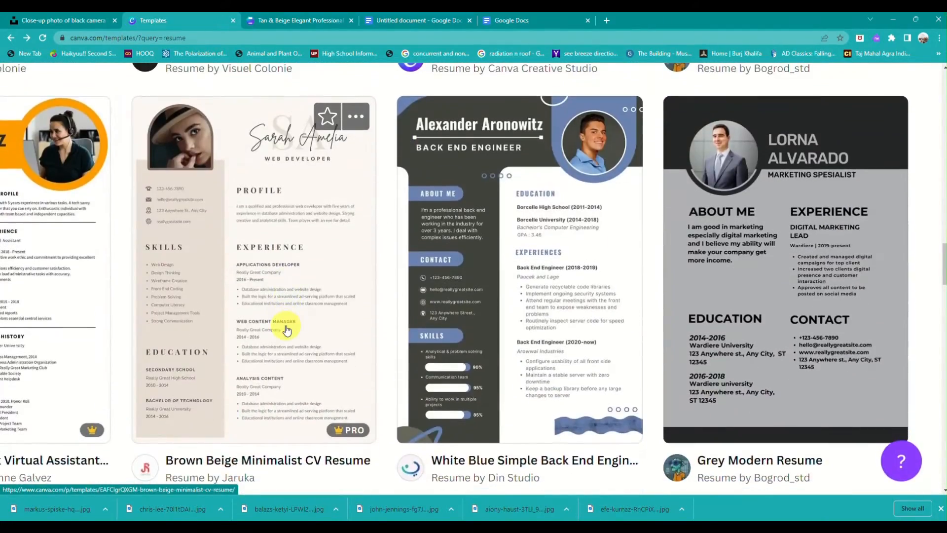
scroll(286, 329, "left", 7)
scroll(286, 329, "left", 6)
scroll(286, 329, "down", 10)
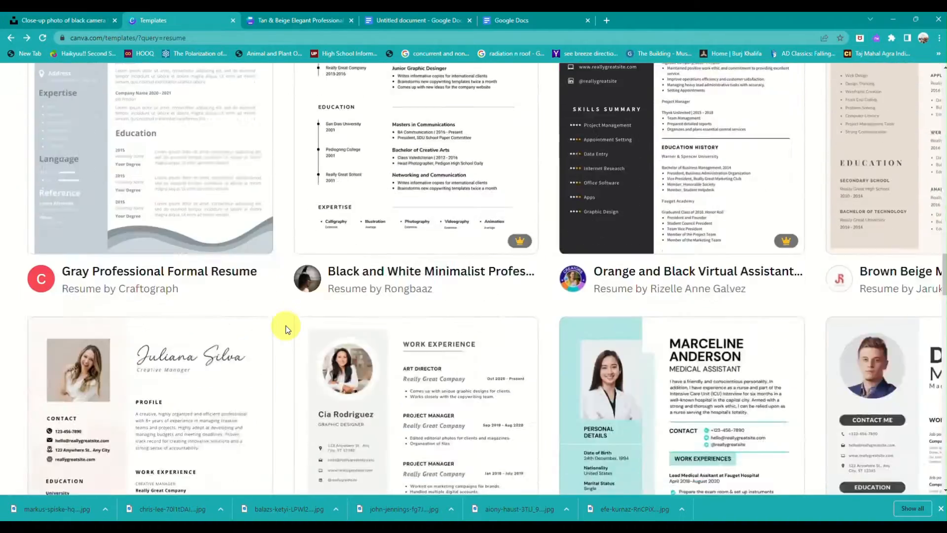
scroll(285, 325, "down", 5)
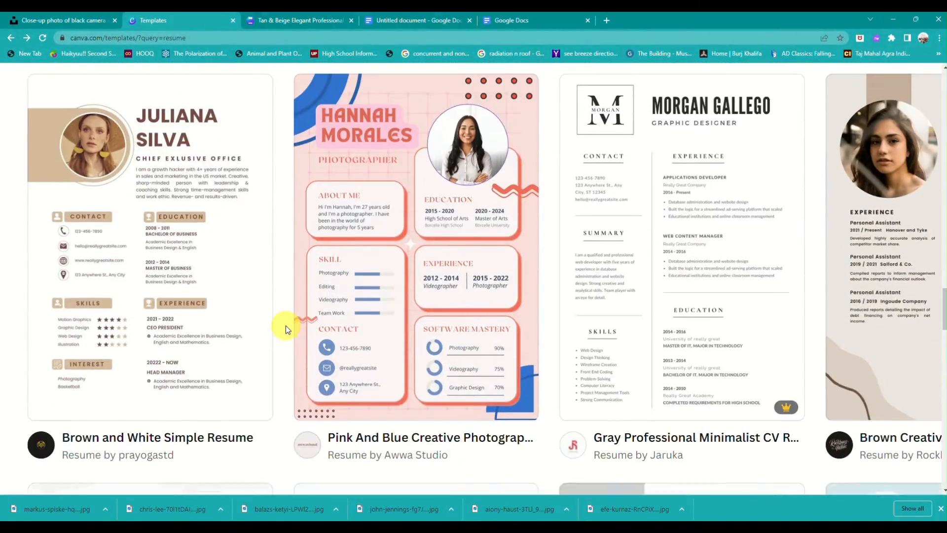
scroll(286, 326, "right", 8)
scroll(286, 326, "right", 5)
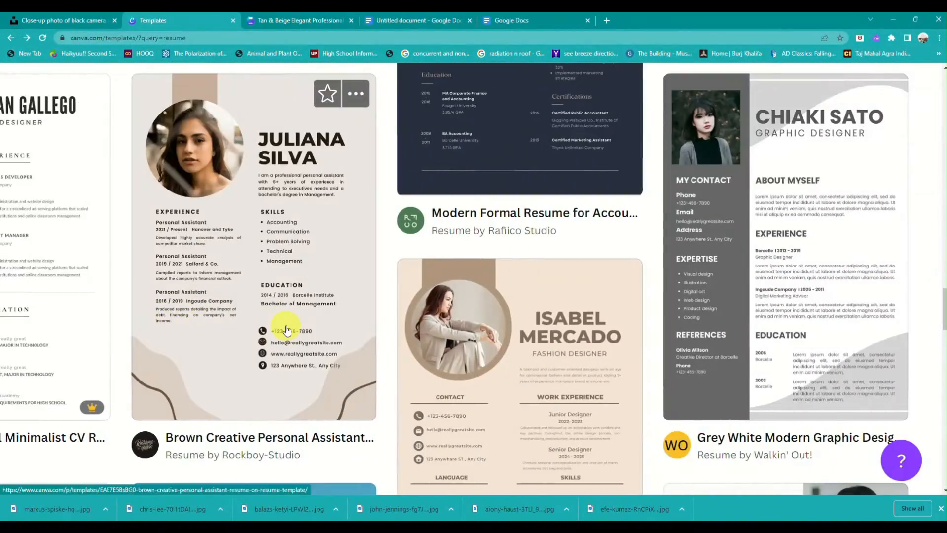
Switch to Google Docs and create a blank document from the full template gallery.
left_click(561, 17)
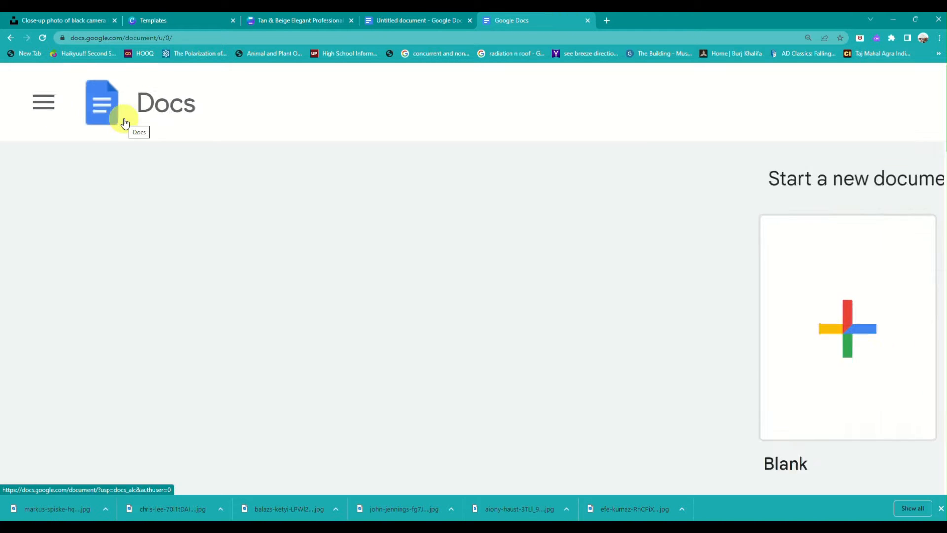
scroll(125, 123, "down", 2)
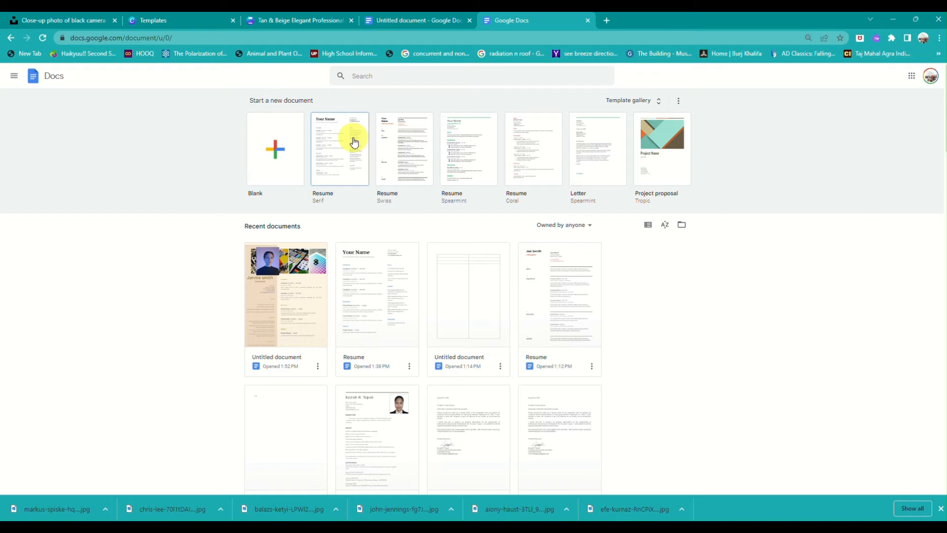
scroll(354, 142, "up", 5)
scroll(354, 142, "up", 3)
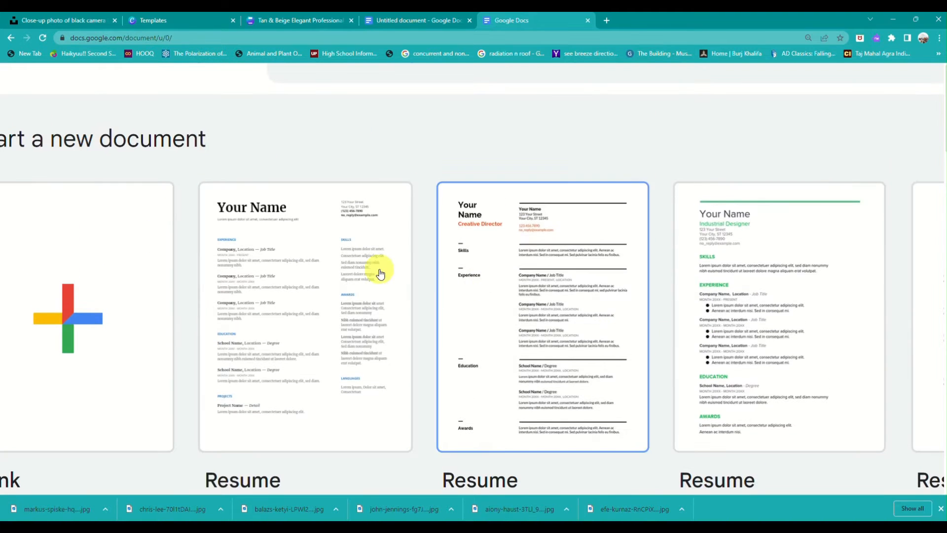
scroll(380, 271, "right", 4)
scroll(320, 271, "down", 5)
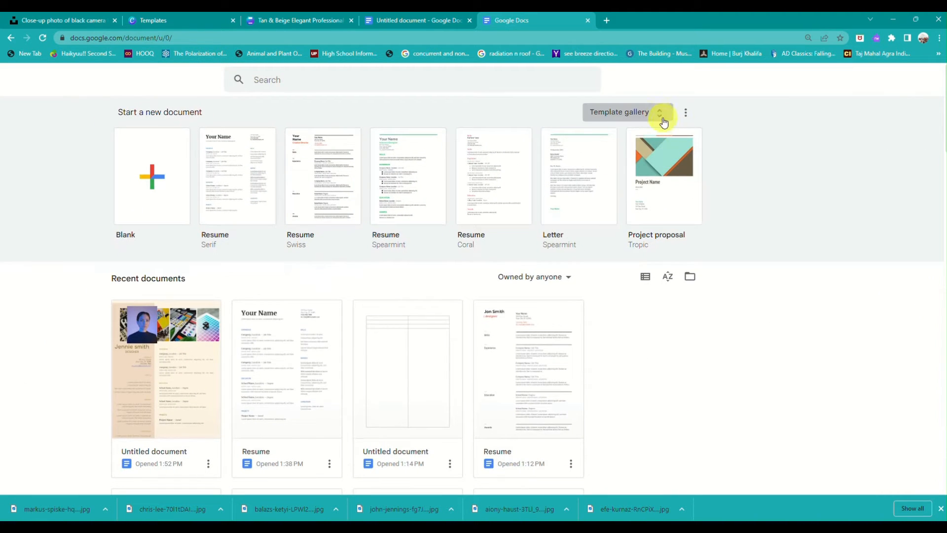
left_click(659, 114)
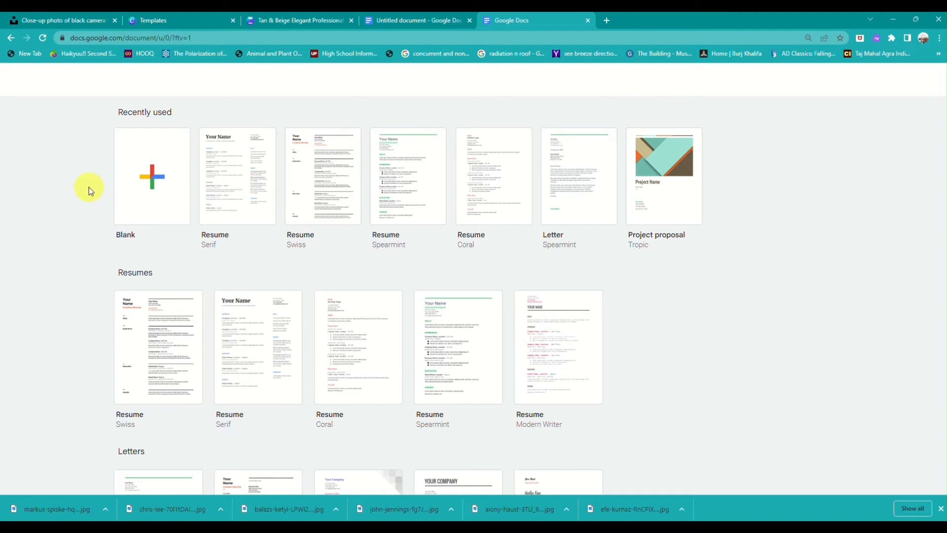
left_click(152, 182)
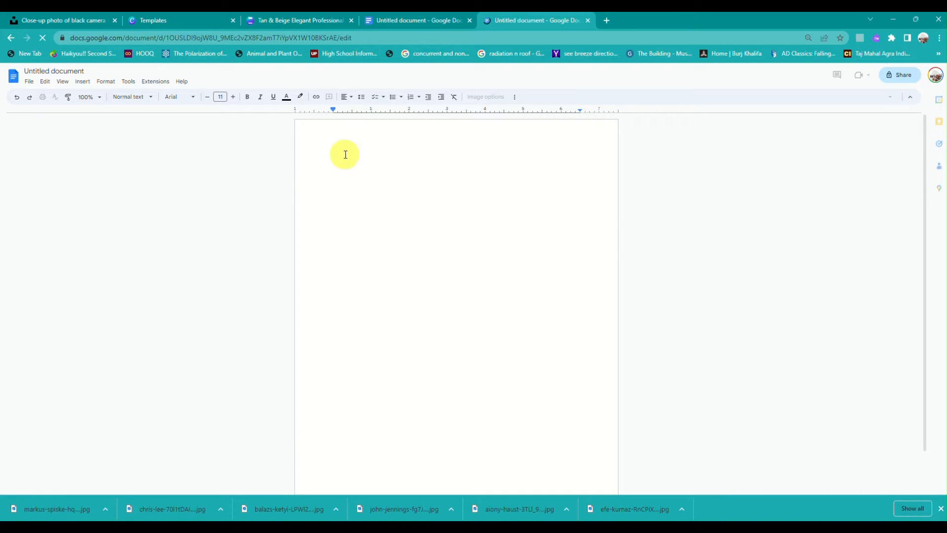
Open the page setup and choose the Letter (8.5" x 11") paper size for the whole document.
left_click(29, 83)
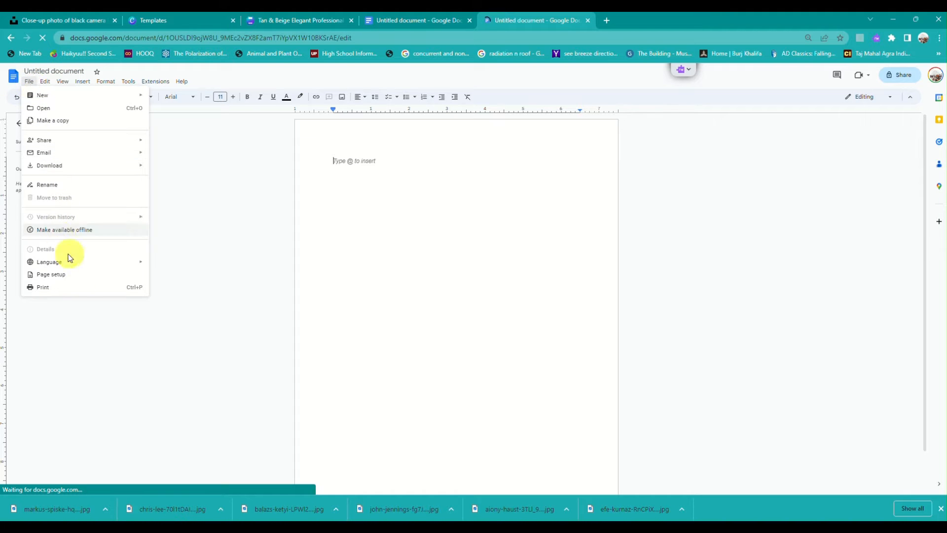
left_click(80, 274)
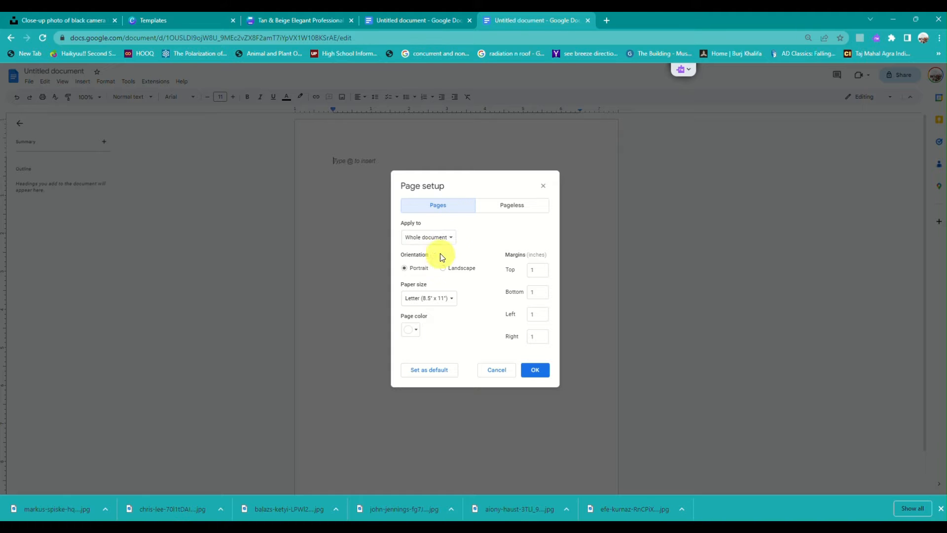
left_click(451, 300)
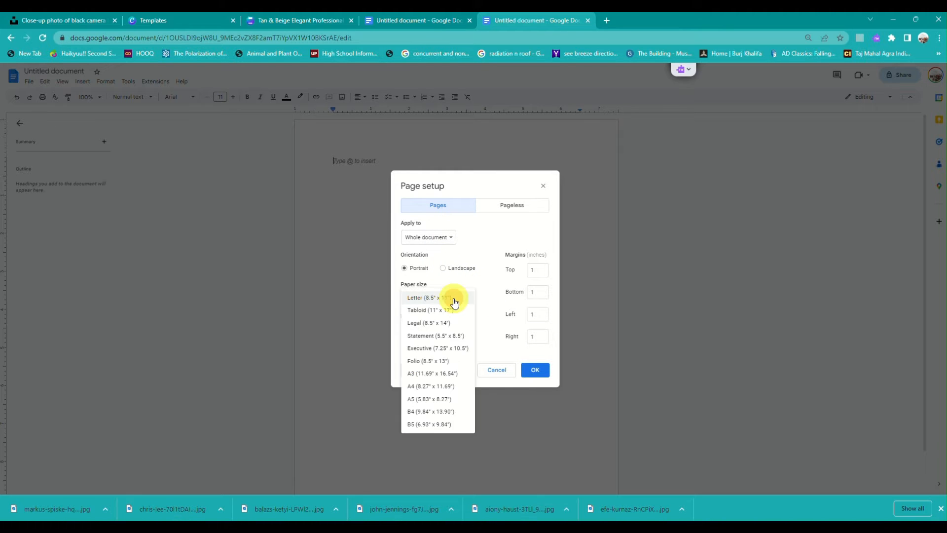
left_click(449, 300)
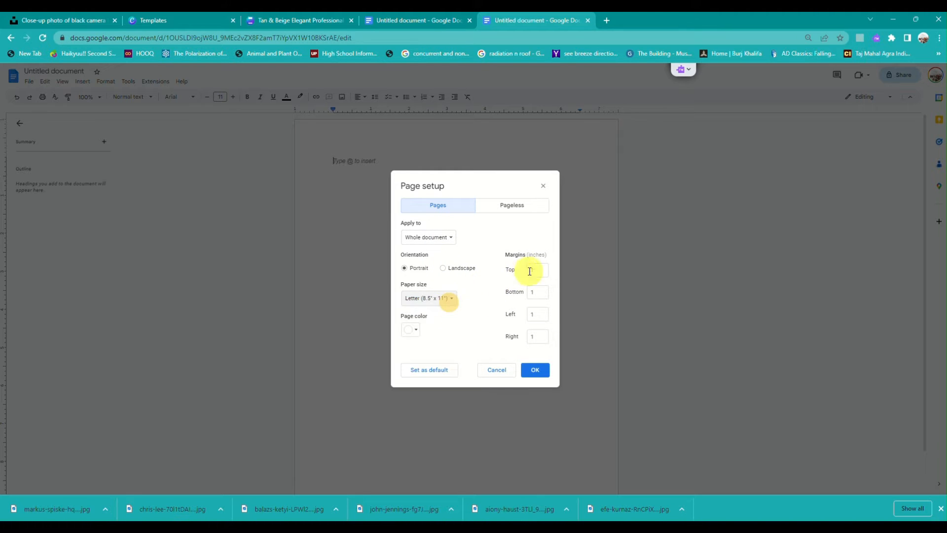
Clear the top, bottom, left and right margin values and apply the page setup.
left_click(537, 268)
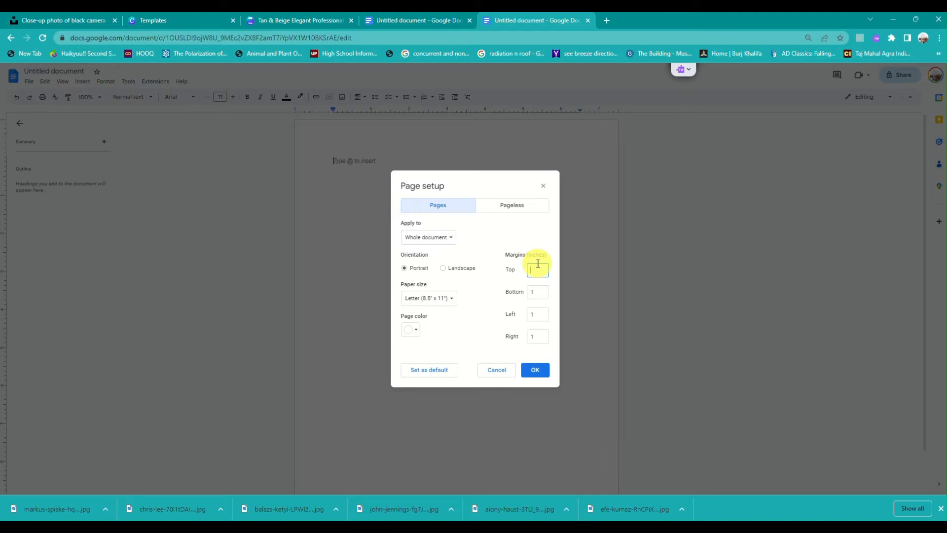
left_click(538, 290)
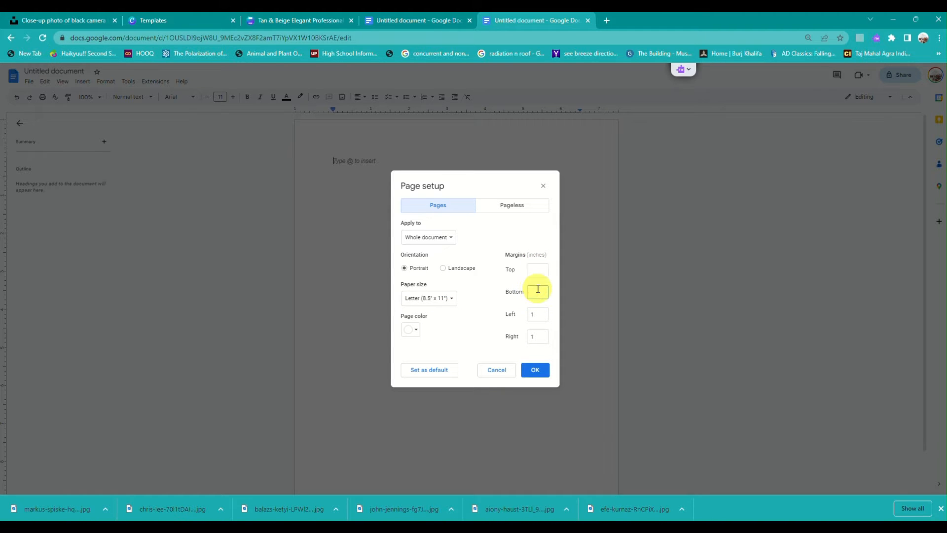
left_click(541, 314)
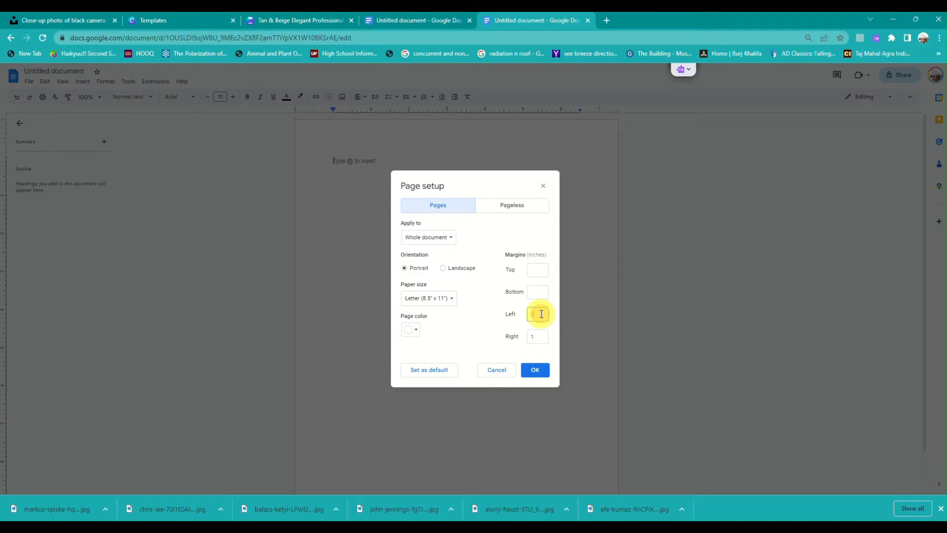
left_click(535, 340)
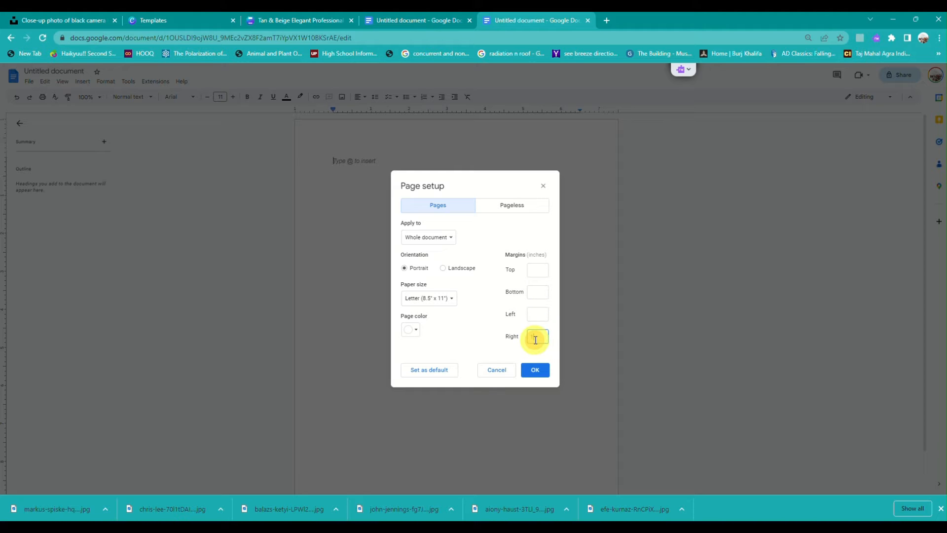
left_click(535, 370)
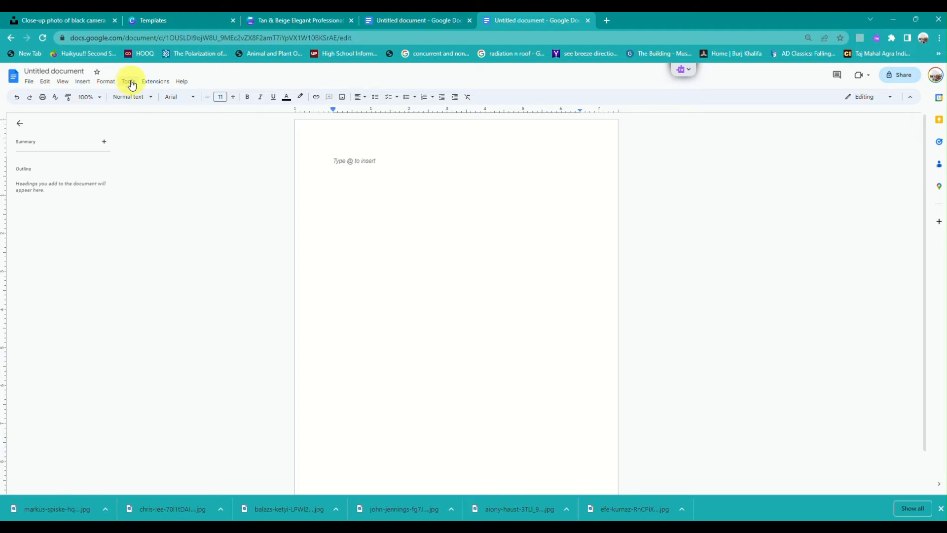
Insert a table with two columns and two rows into the blank document.
left_click(82, 82)
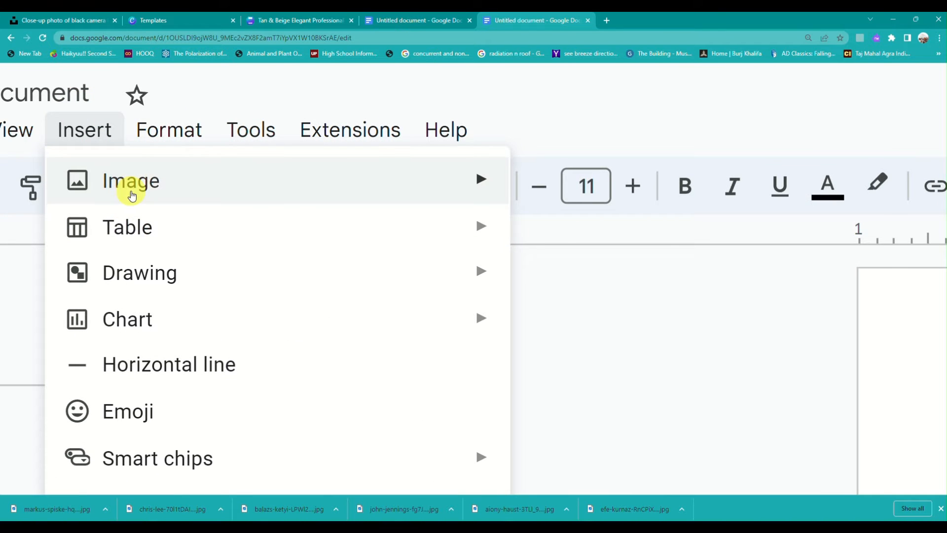
mouse_move(142, 231)
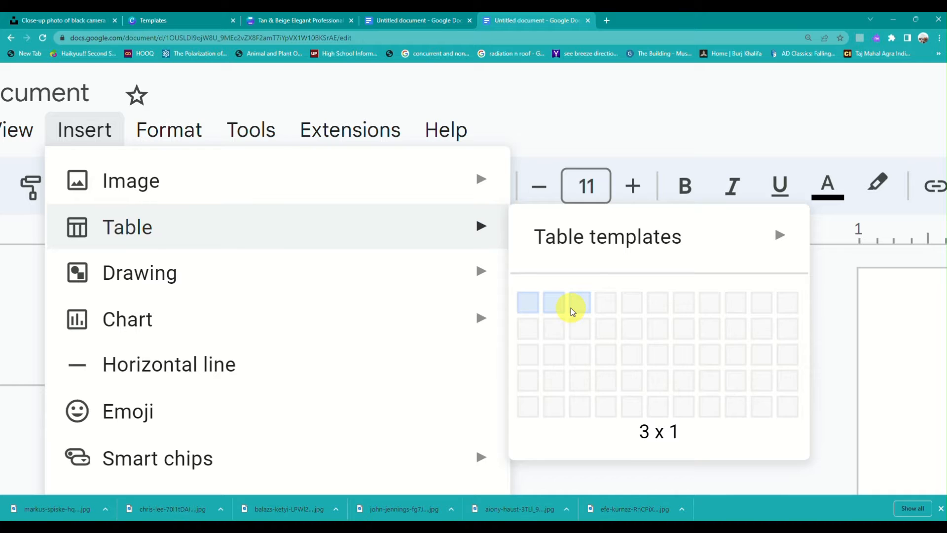
scroll(571, 308, "right", 5)
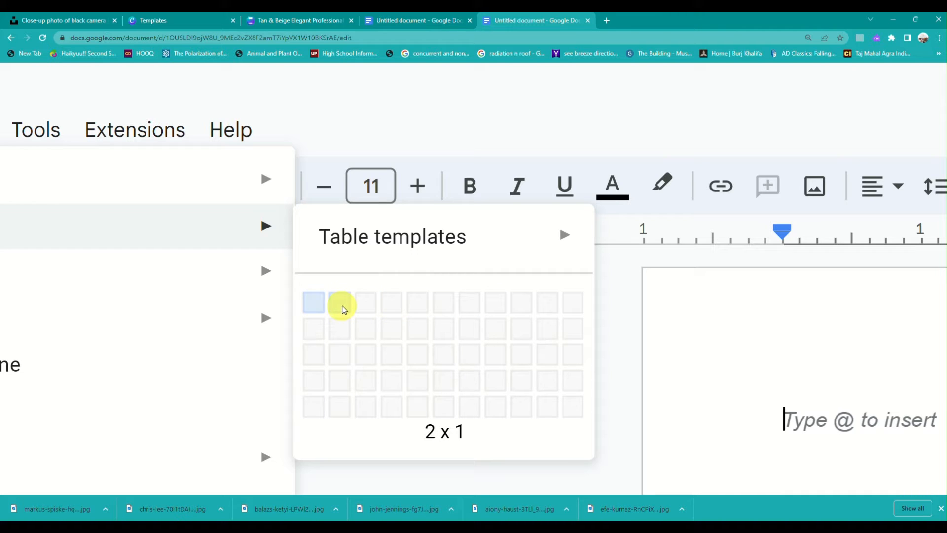
left_click(341, 336)
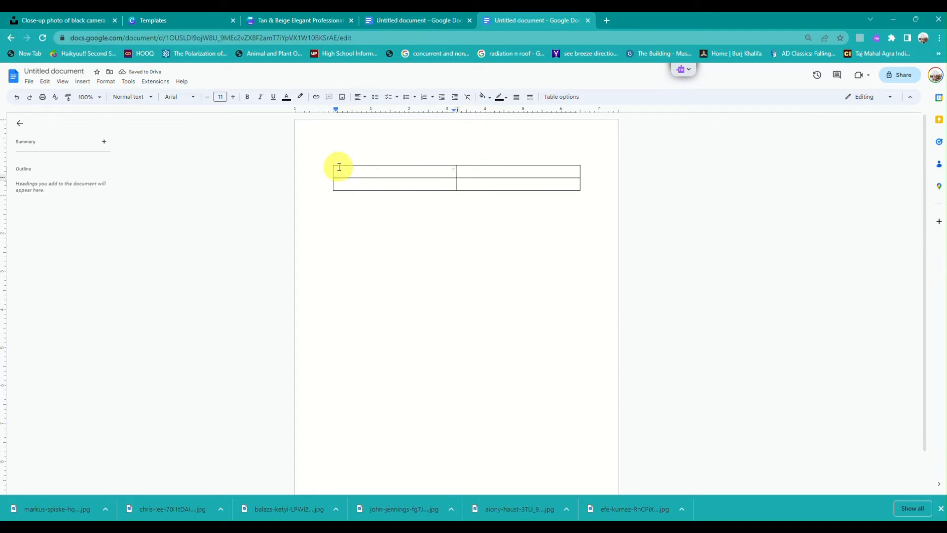
Make the table's top row taller and widen the table to reach both side edges of the page.
left_click_drag(339, 166, 349, 123)
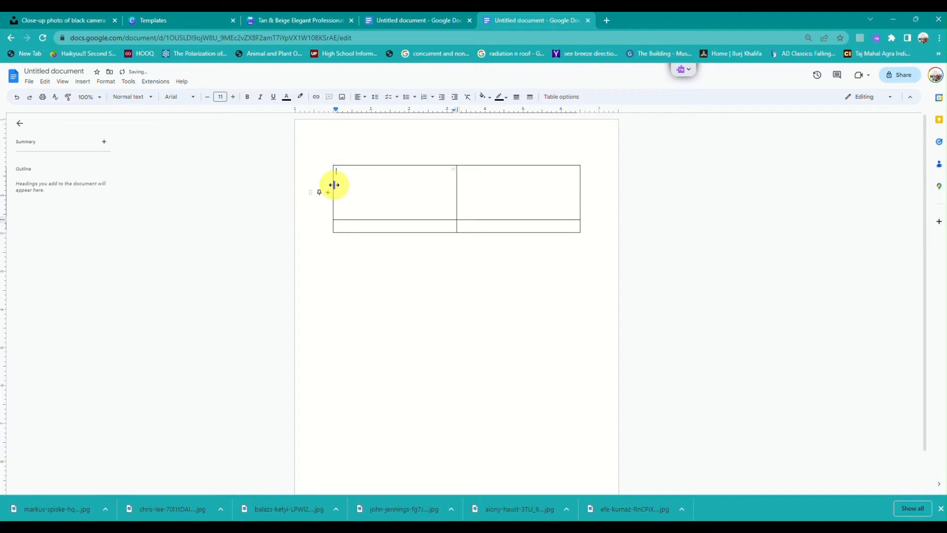
left_click_drag(334, 185, 298, 185)
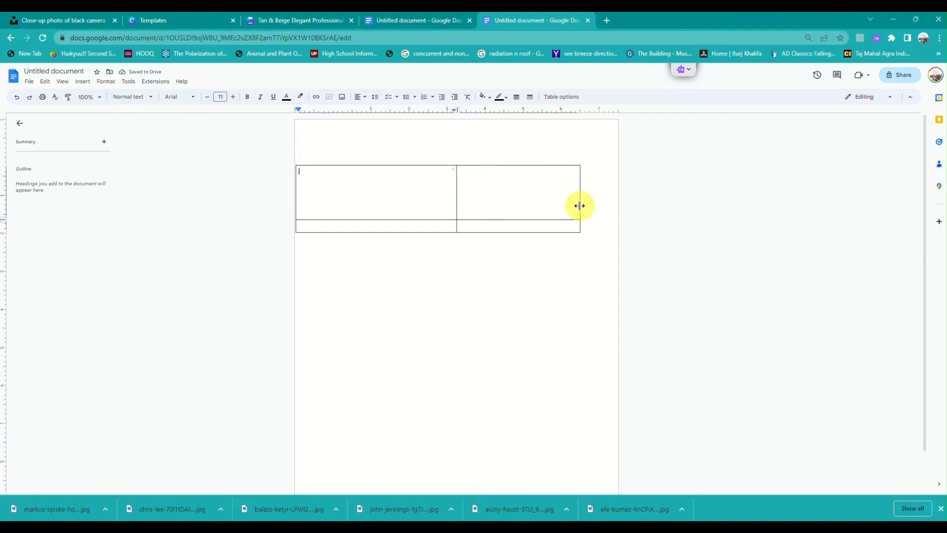
left_click_drag(579, 206, 619, 206)
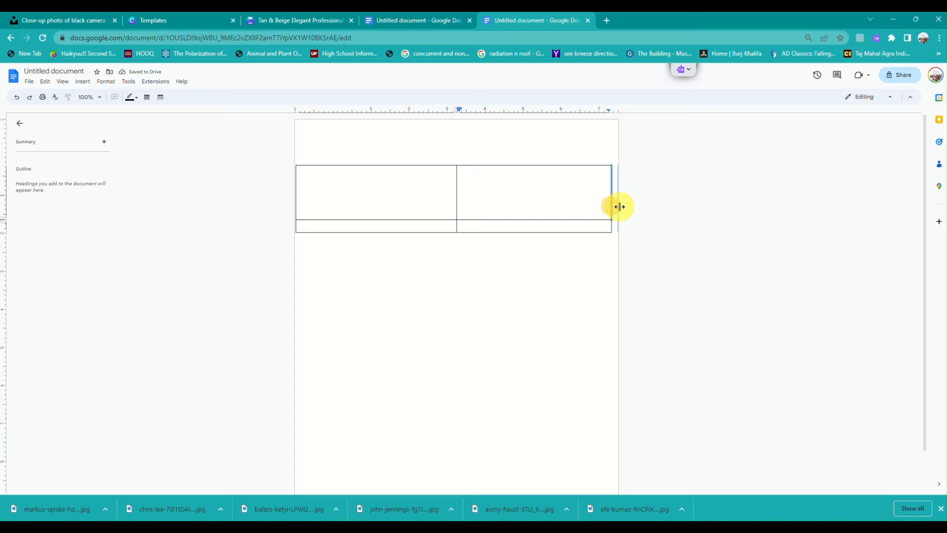
Set the right, left, bottom and top page margins to 0 inches in the page setup and apply them.
left_click(29, 83)
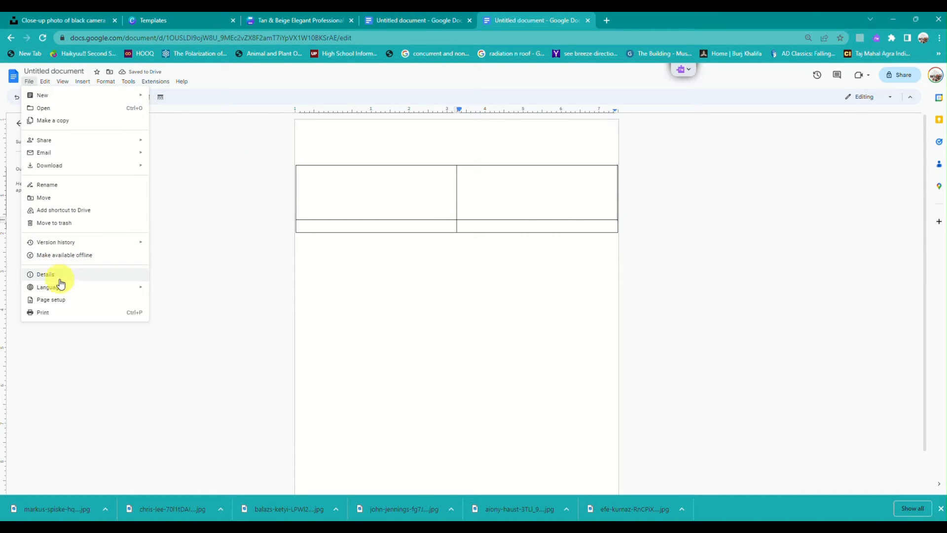
left_click(63, 300)
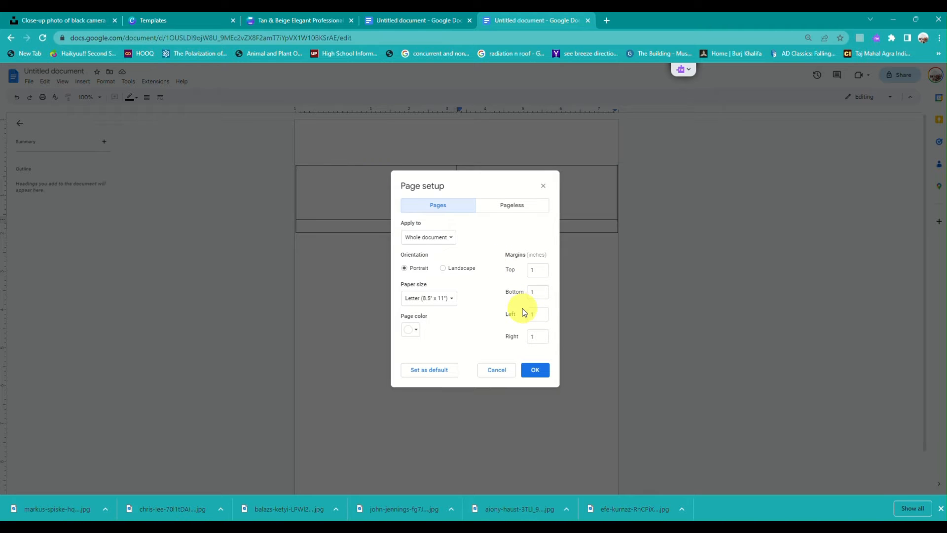
left_click(533, 336)
key("BackSpace")
type("0")
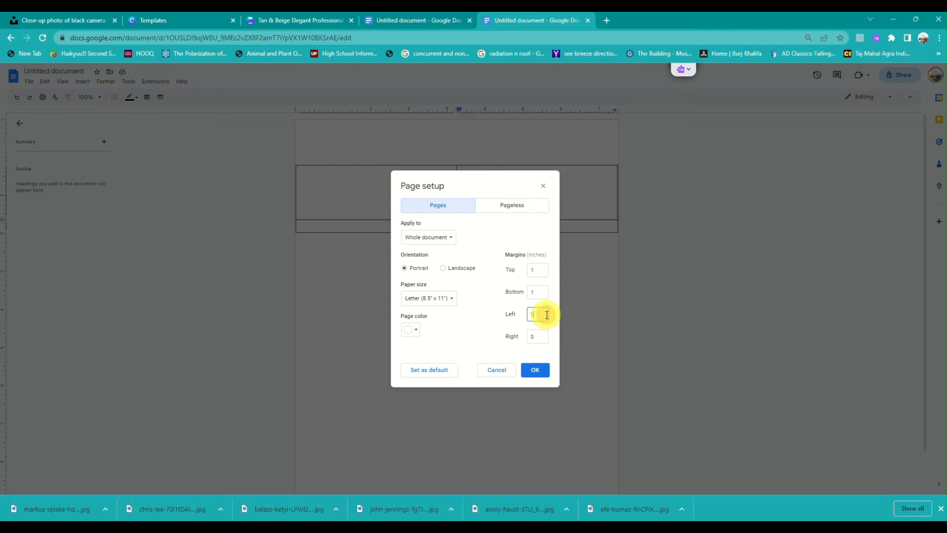
left_click(546, 315)
type("0")
left_click(543, 288)
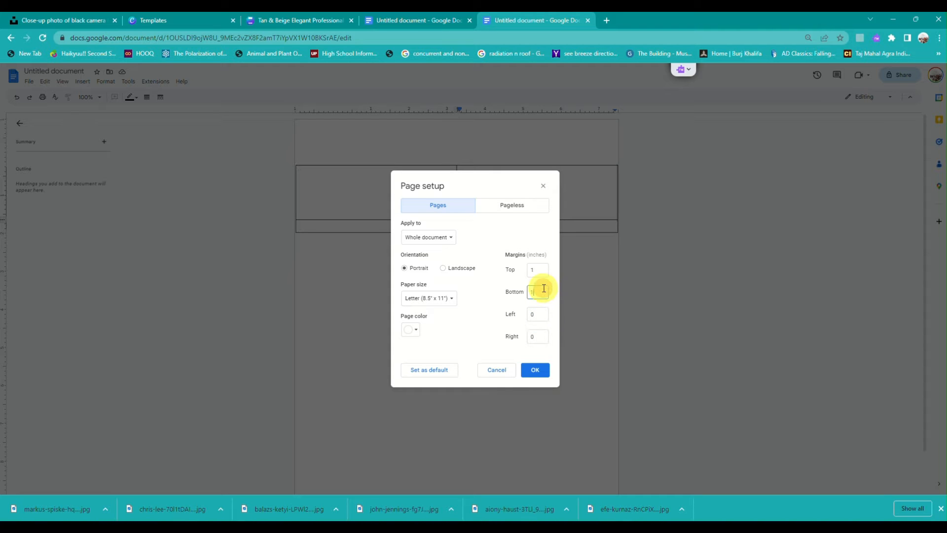
double_click(539, 272)
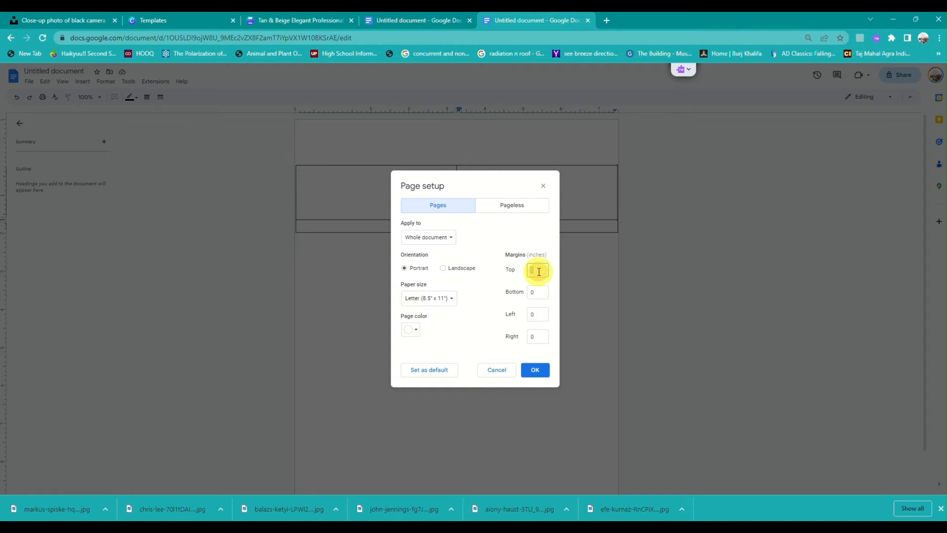
type("0")
left_click(536, 372)
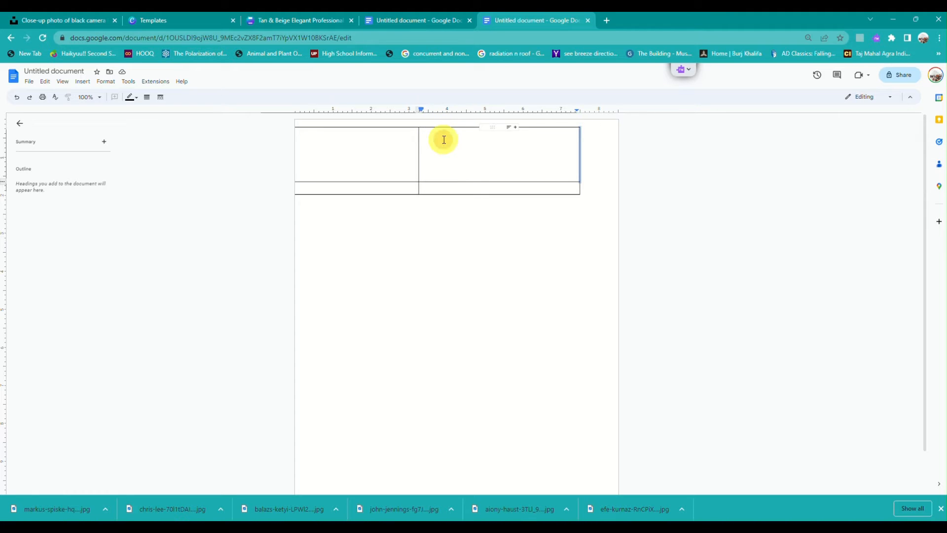
Try to refit the table by moving its outer right border to about 6 inches and the column divider to about 2.1 inches.
left_click_drag(442, 139, 487, 146)
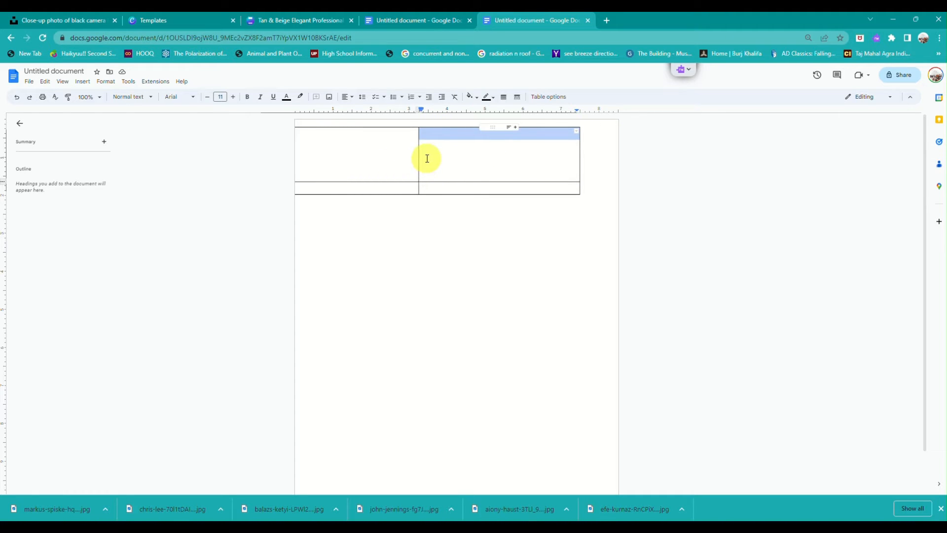
left_click_drag(419, 160, 518, 165)
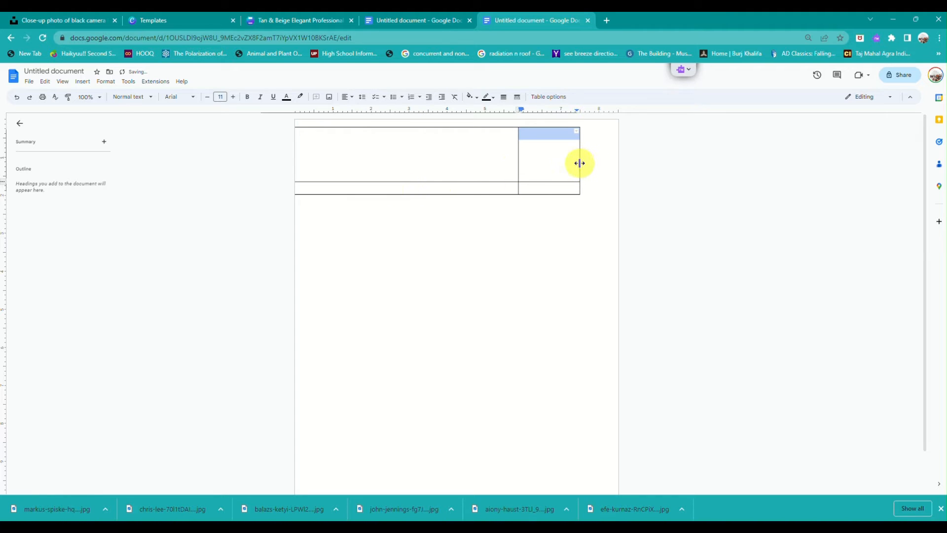
left_click_drag(579, 164, 454, 158)
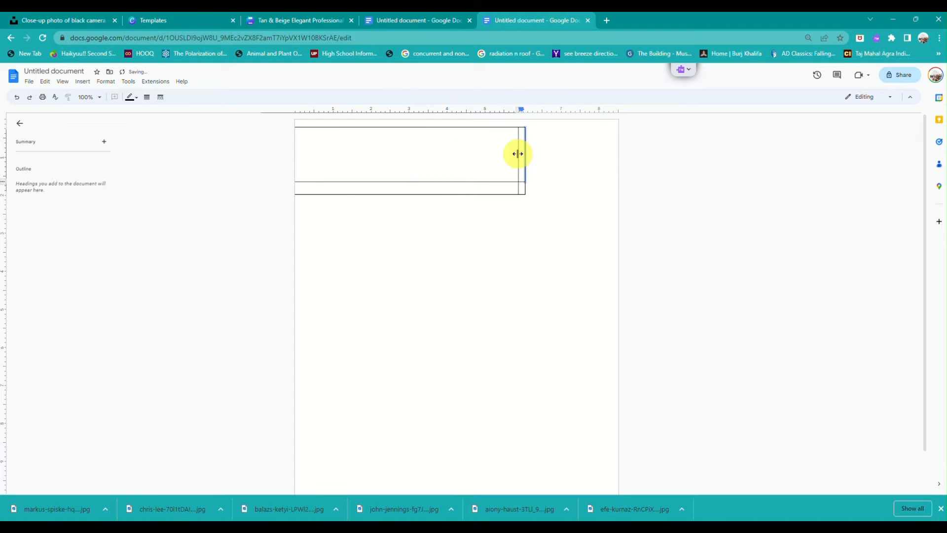
left_click_drag(517, 153, 376, 147)
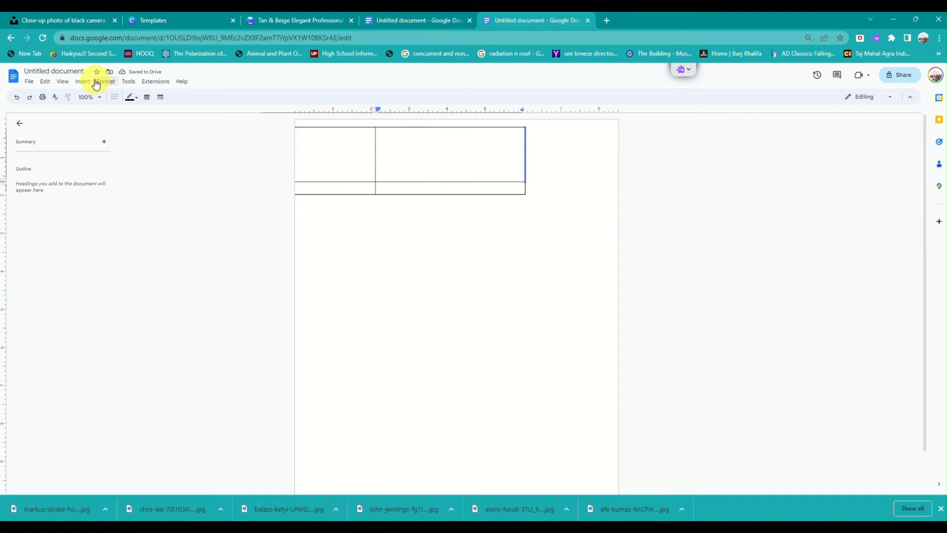
Check the margin values in the page setup and close it.
left_click(28, 82)
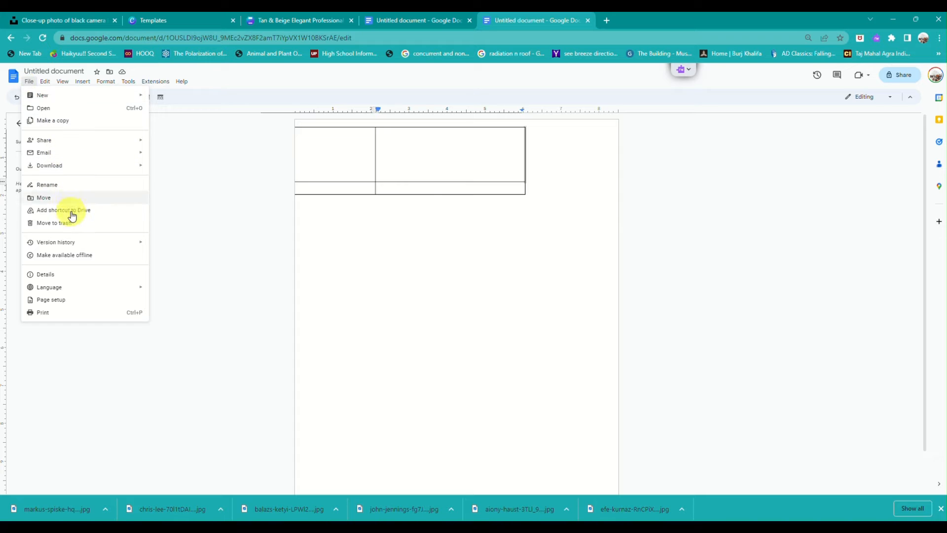
left_click(59, 301)
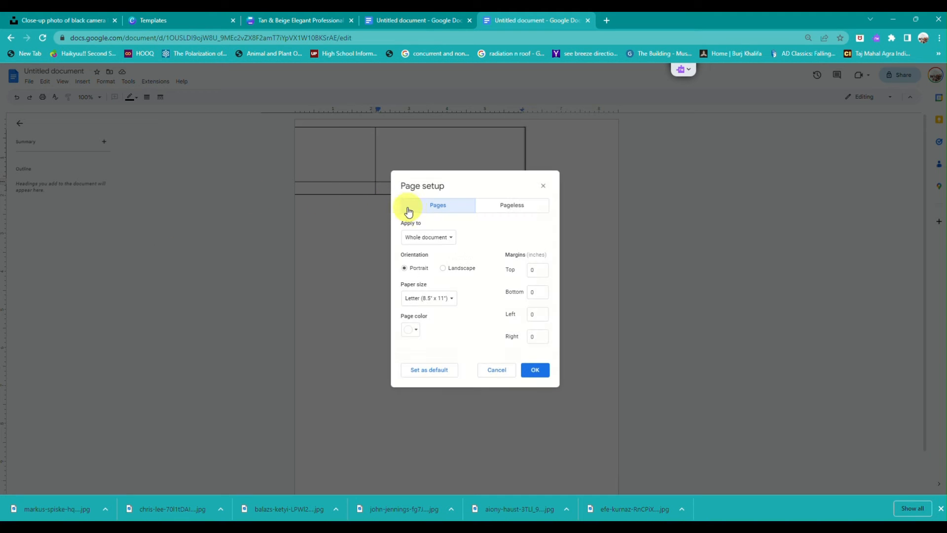
left_click(536, 371)
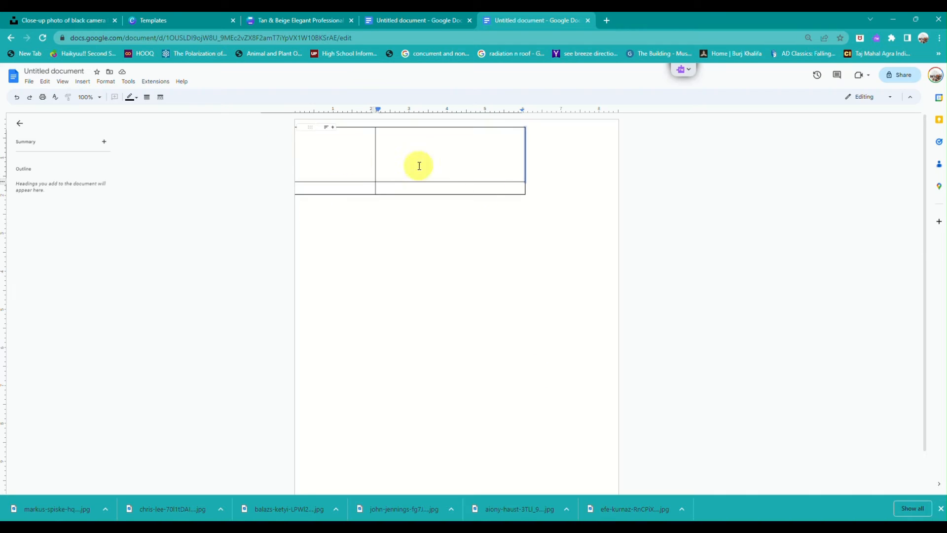
Delete the misaligned table and insert a new table with two columns and two rows.
left_click_drag(339, 120, 247, 128)
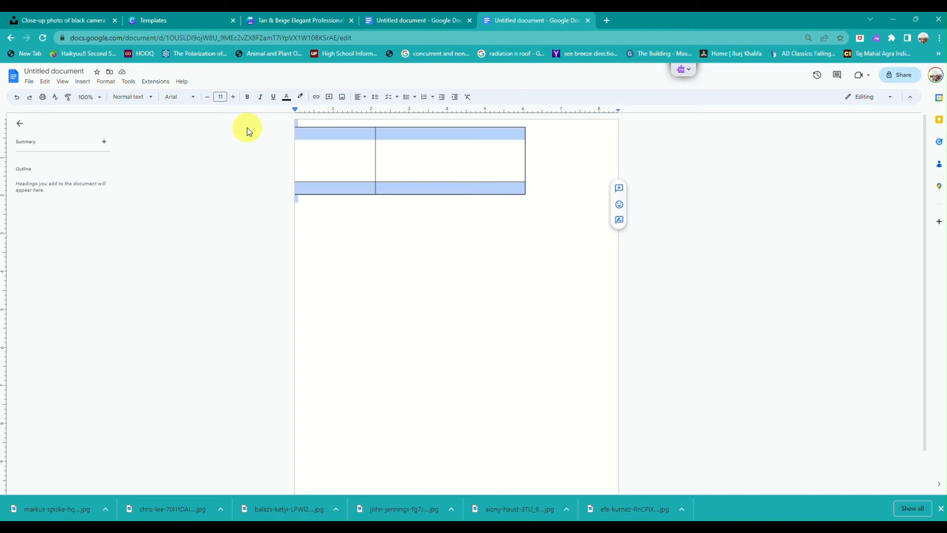
key("BackSpace")
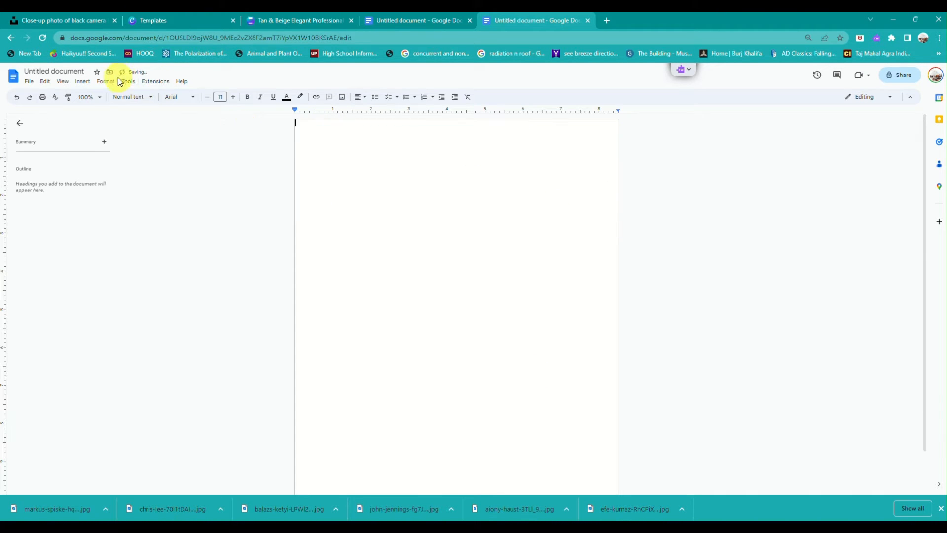
left_click(82, 81)
mouse_move(113, 109)
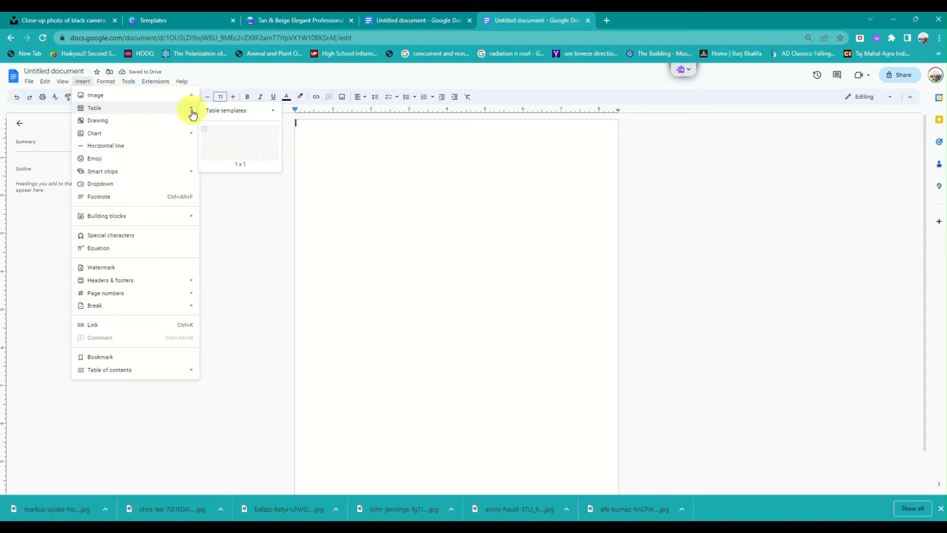
left_click(211, 140)
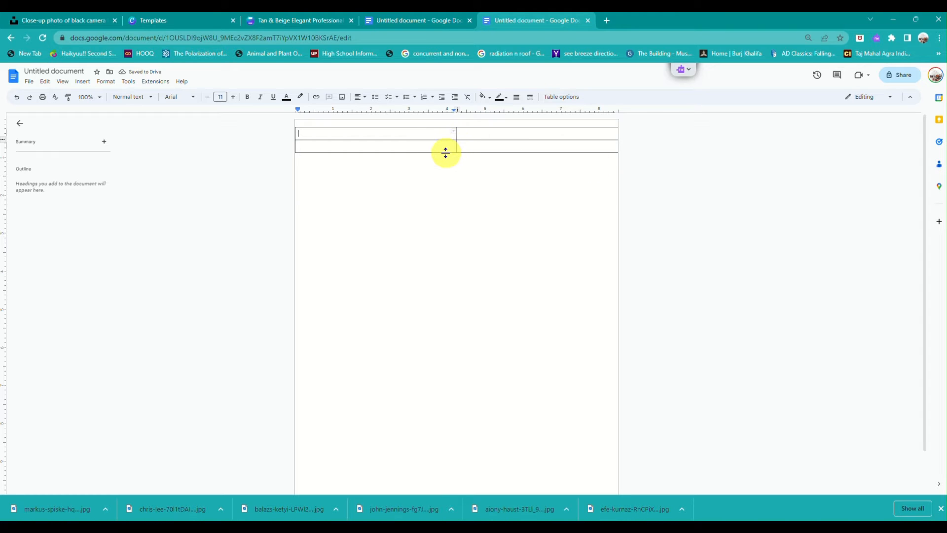
Extend the table's bottom row down to near the page's end and align its right border just inside the page edge.
left_click_drag(446, 153, 465, 274)
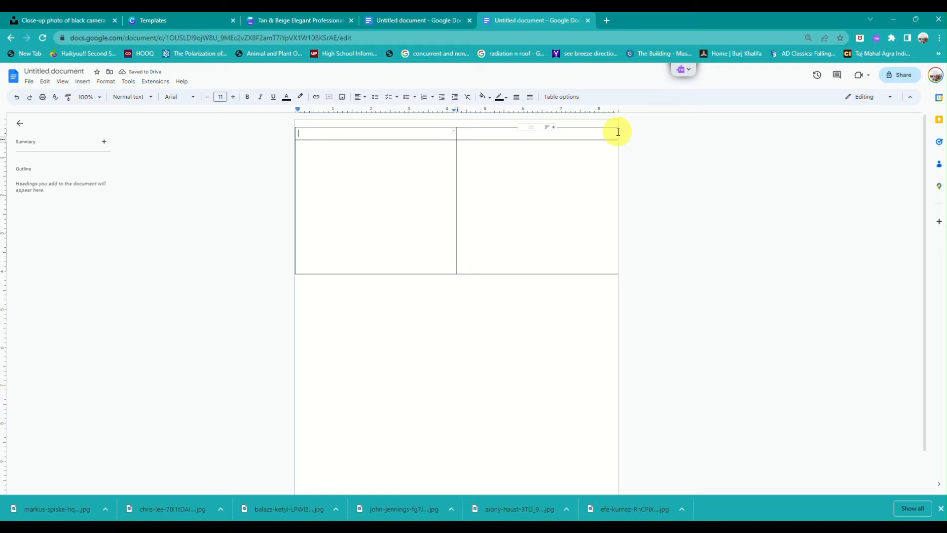
left_click_drag(617, 132, 616, 133)
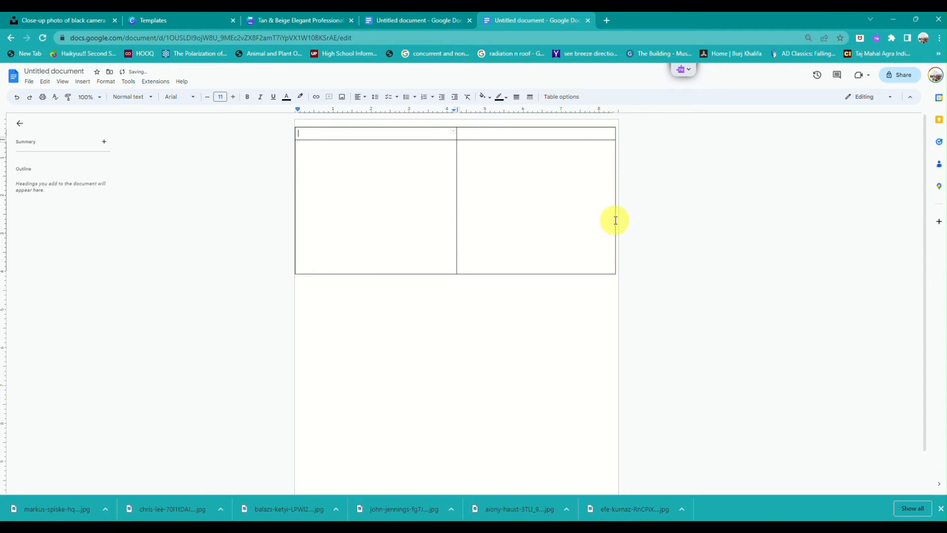
left_click_drag(615, 220, 618, 220)
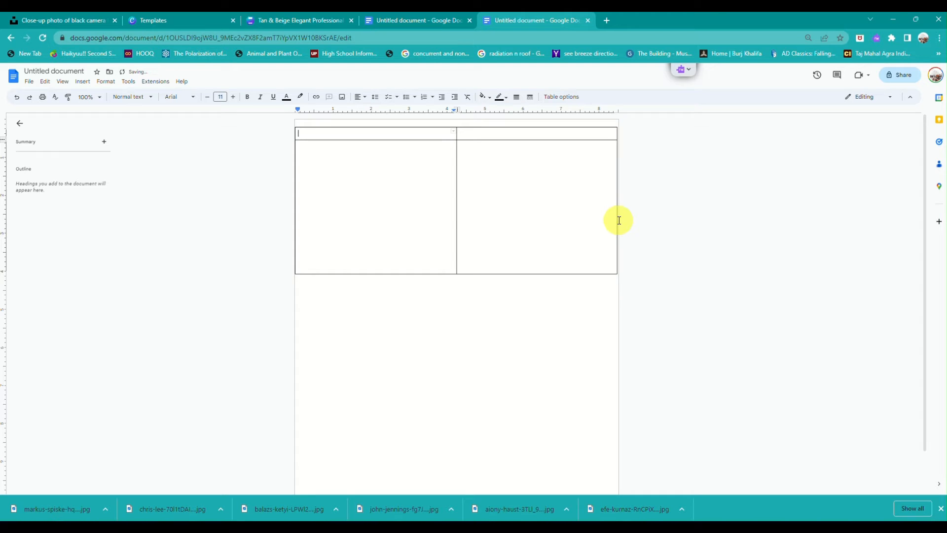
scroll(435, 277, "down", 1)
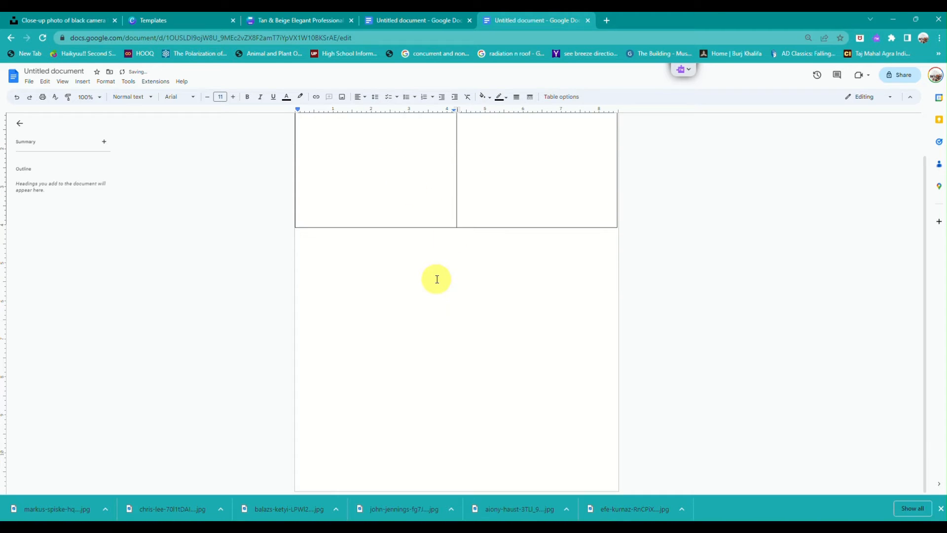
left_click_drag(438, 227, 438, 440)
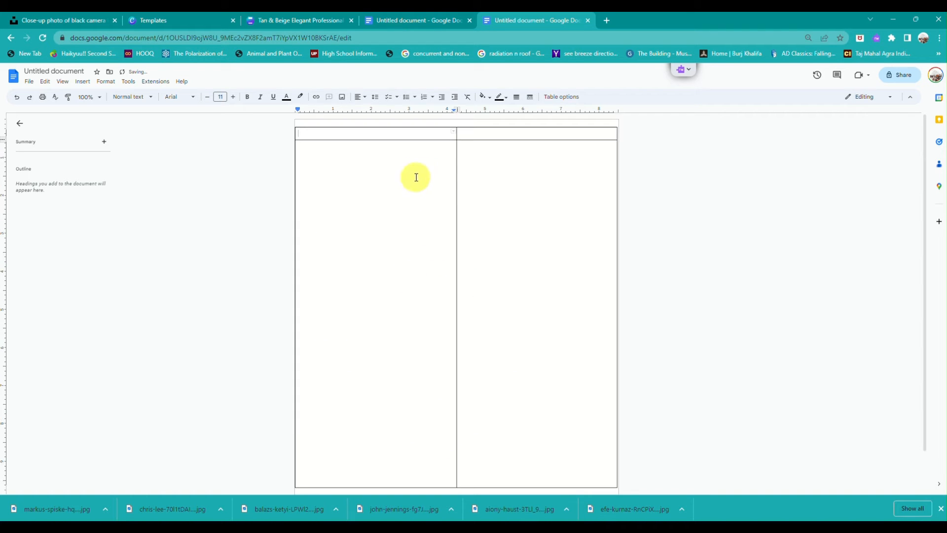
Increase the top row's height to about 2.4 inches and shorten the bottom row so the table fits on one page.
left_click_drag(437, 140, 440, 207)
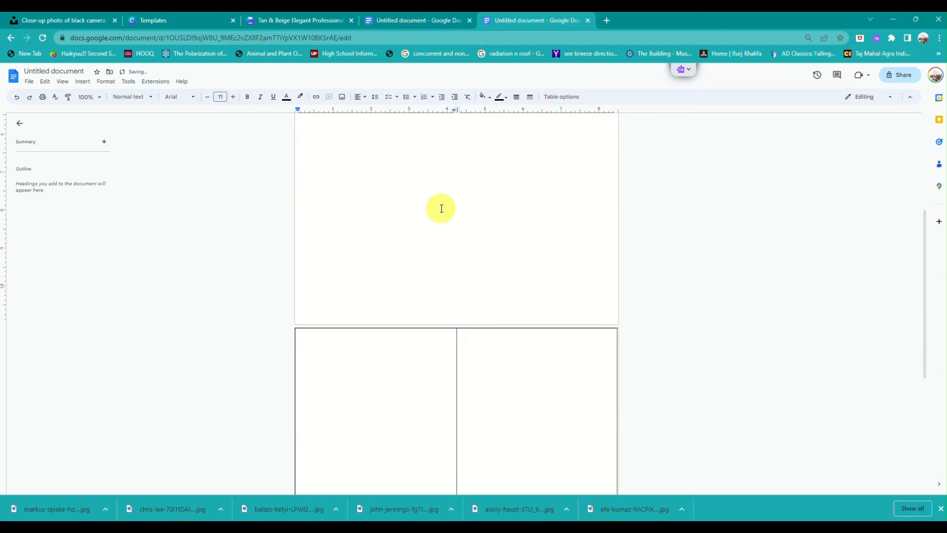
scroll(441, 208, "down", 4)
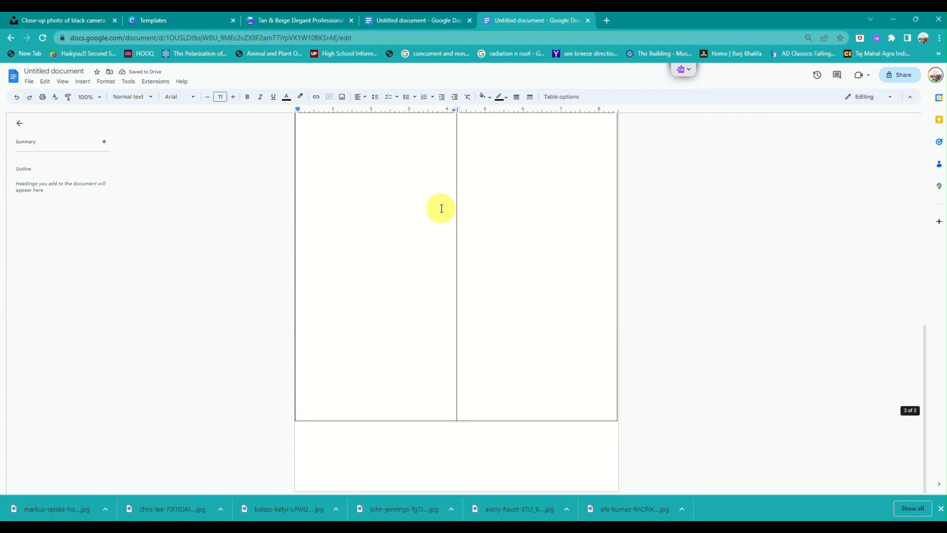
left_click_drag(393, 422, 418, 320)
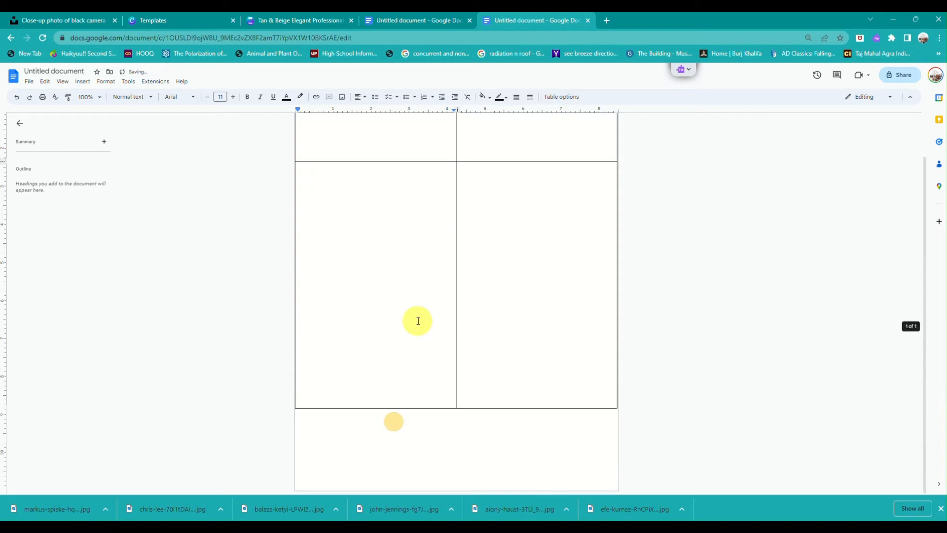
scroll(418, 321, "down", 1)
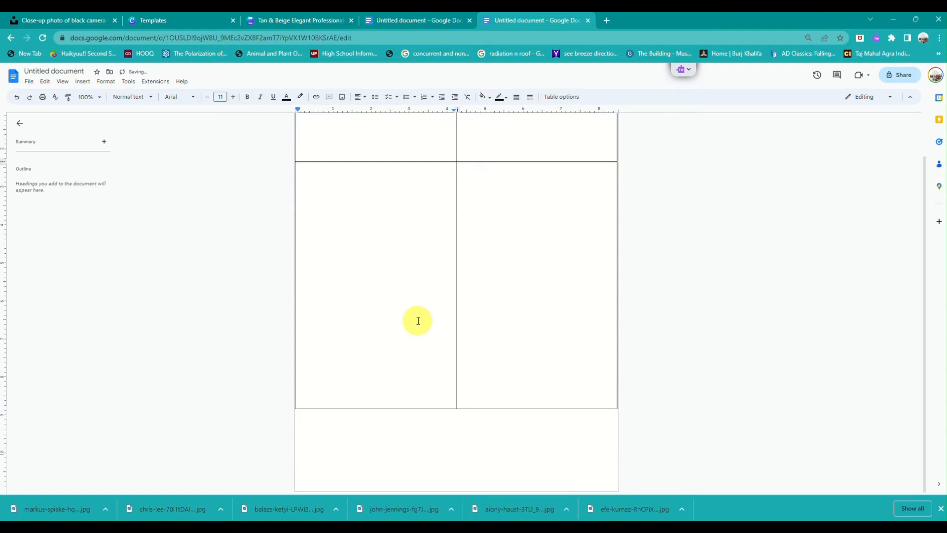
scroll(418, 321, "up", 1)
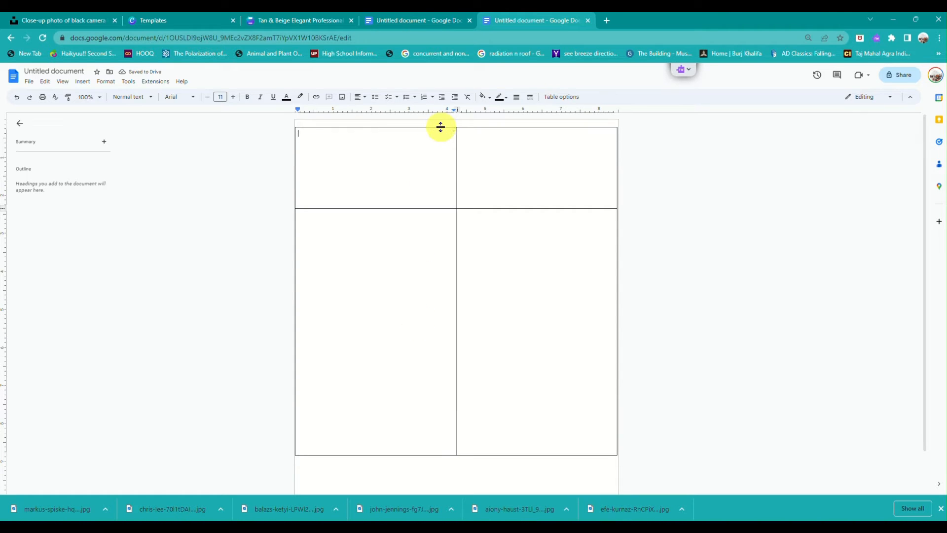
left_click_drag(440, 127, 441, 117)
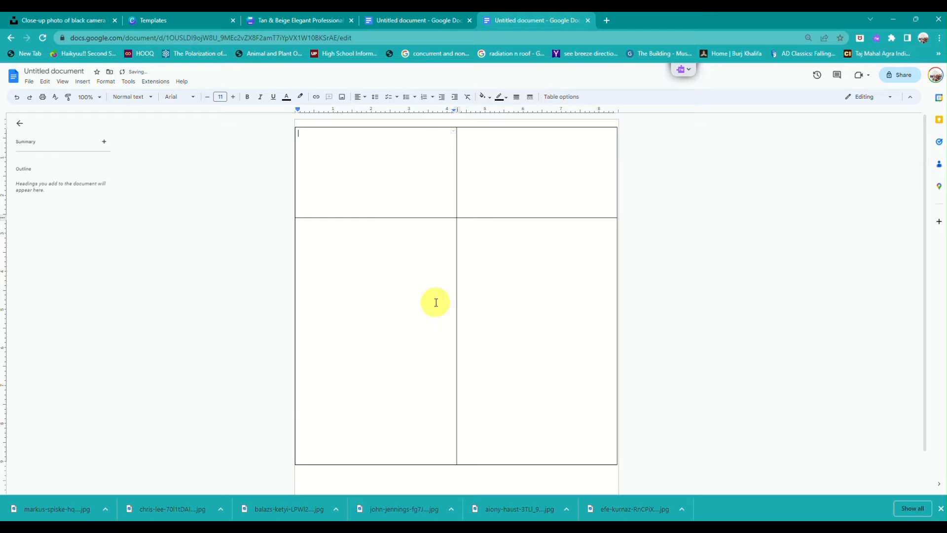
Increase the top row's height to about 2.6 inches and adjust the bottom row so the table ends just above the page's end.
scroll(438, 356, "down", 1)
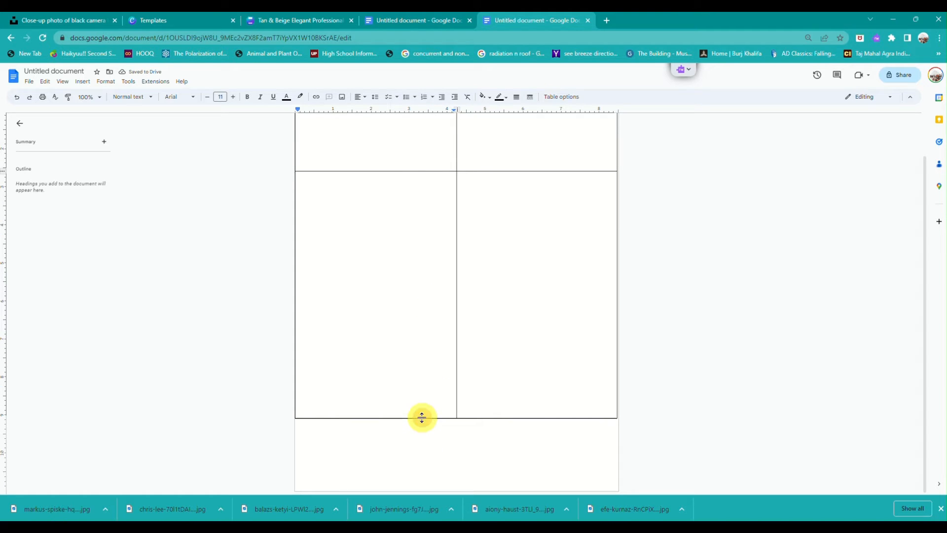
left_click_drag(422, 418, 425, 485)
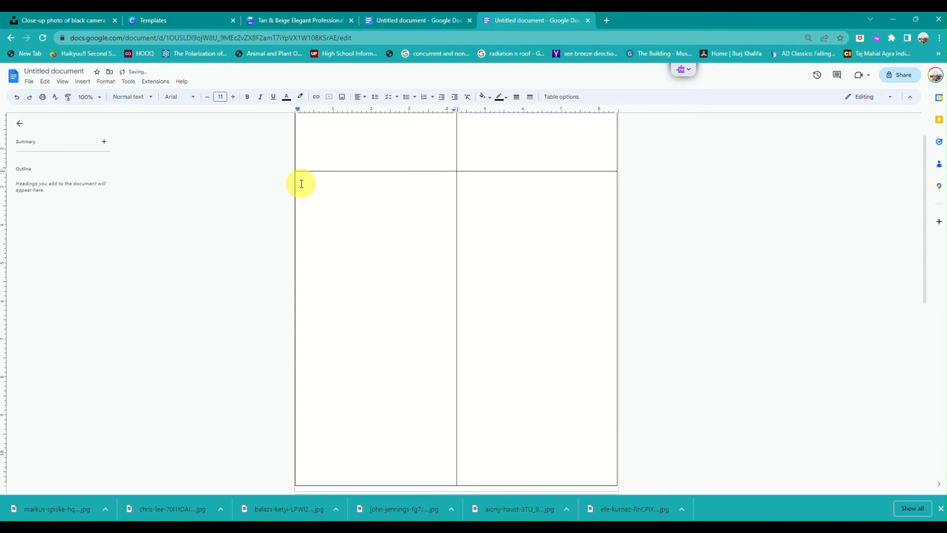
scroll(300, 182, "up", 1)
left_click_drag(300, 182, 353, 226)
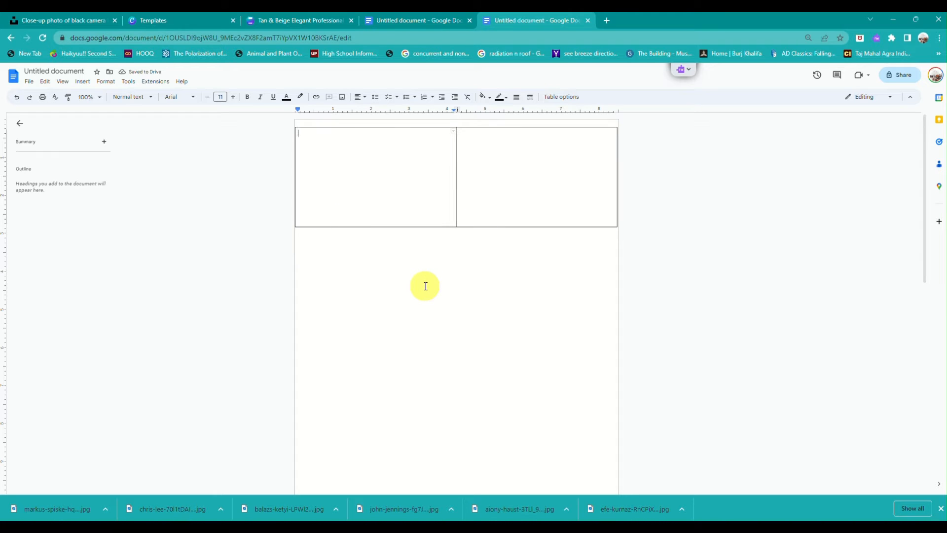
scroll(426, 286, "down", 10)
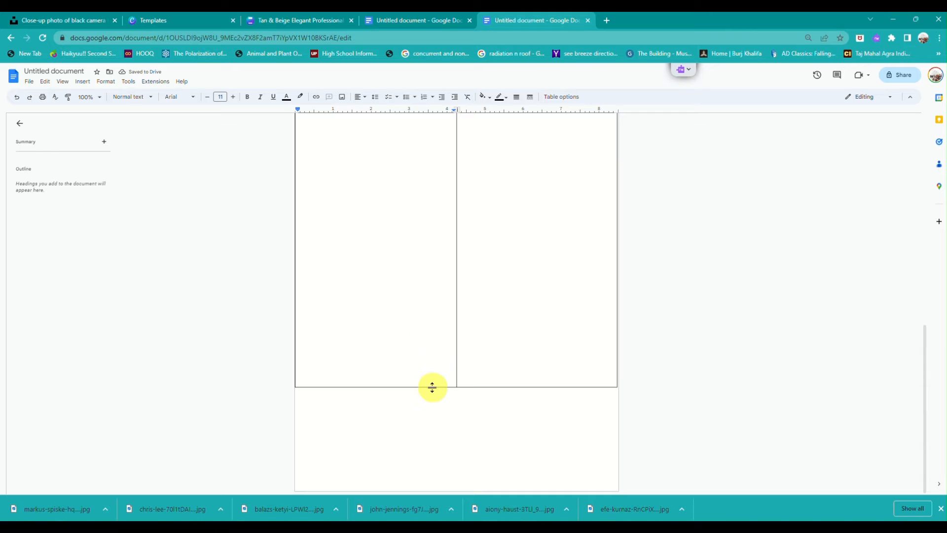
mouse_move(432, 387)
left_mouse_down()
mouse_move(434, 360)
mouse_move(436, 375)
left_mouse_up()
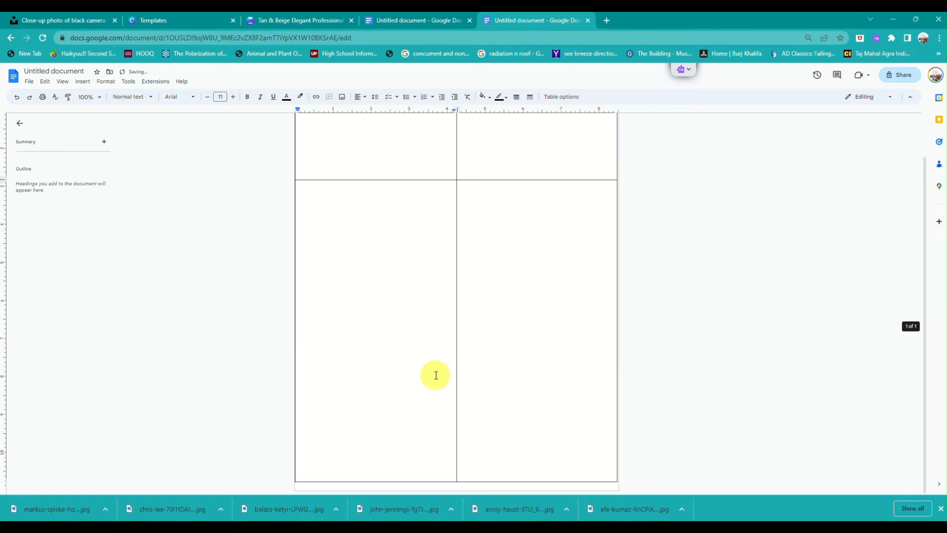
scroll(283, 209, "up", 1)
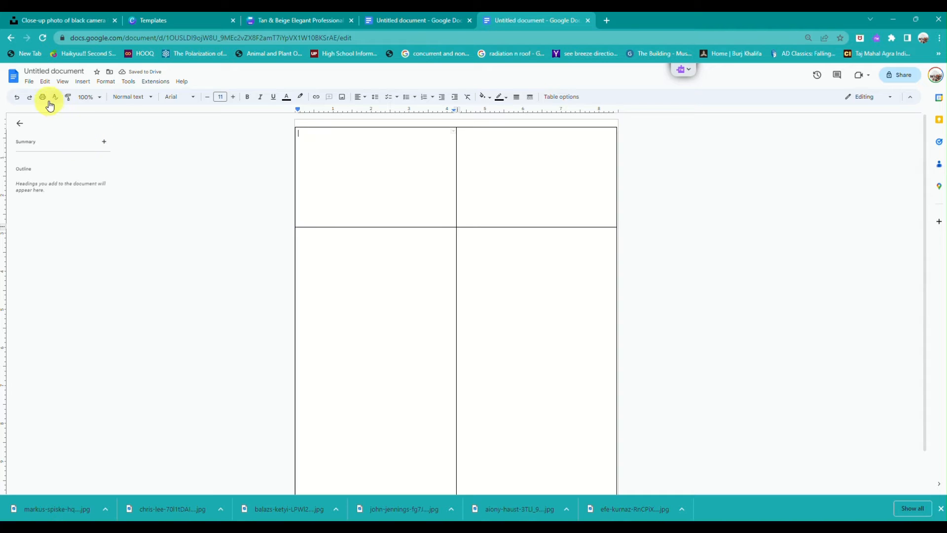
Set the page color of the whole document to the very light gray #f3f3f3.
left_click(29, 81)
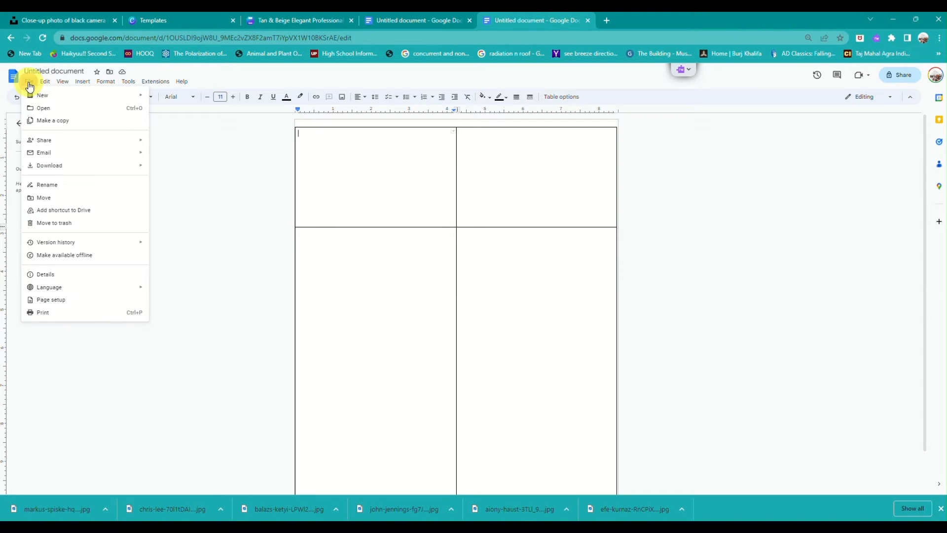
left_click(75, 299)
left_click(416, 331)
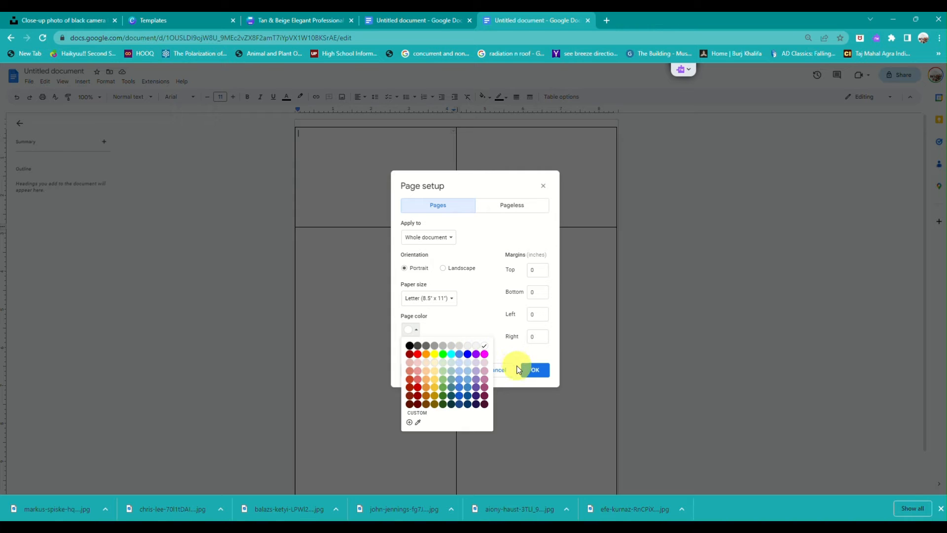
left_click(479, 346)
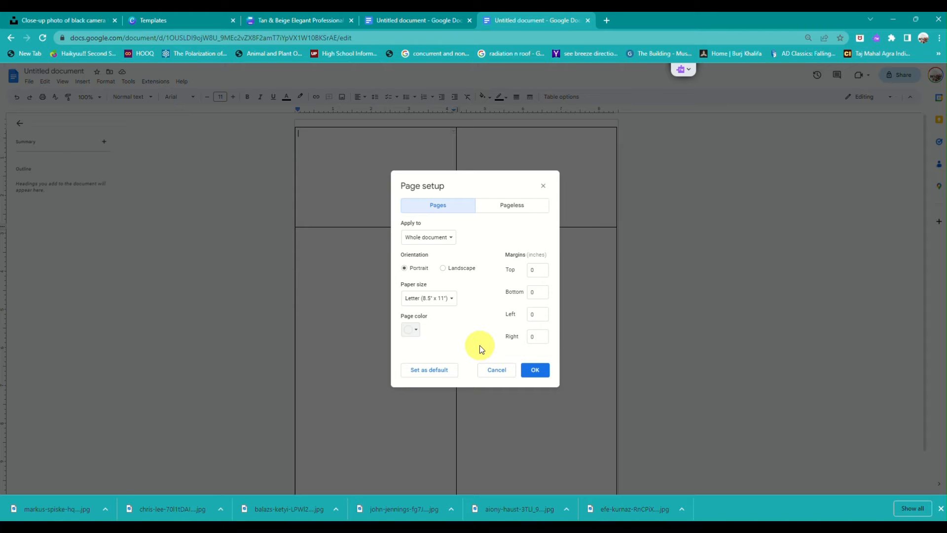
left_click(546, 374)
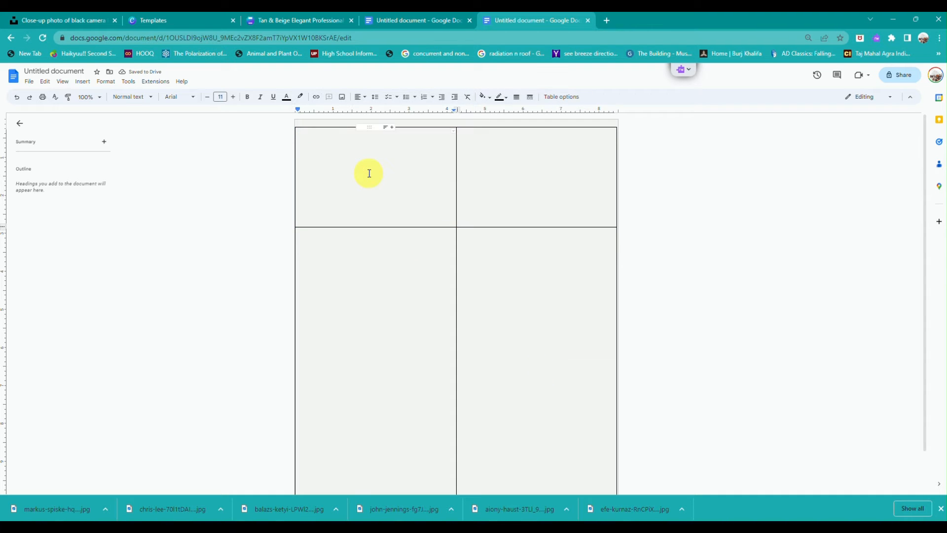
Select both cells of the left column and set the table border color to white in the table properties.
left_click_drag(361, 151, 380, 360)
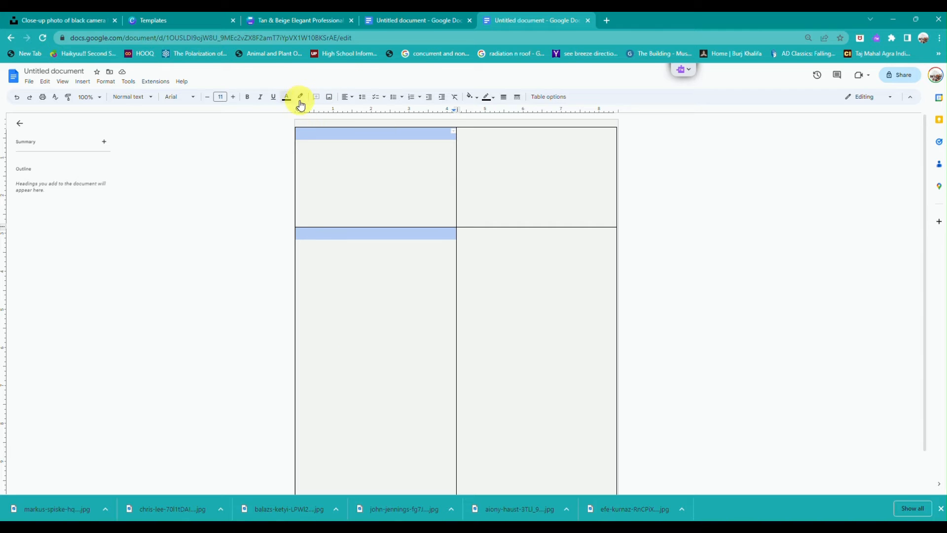
left_click(547, 97)
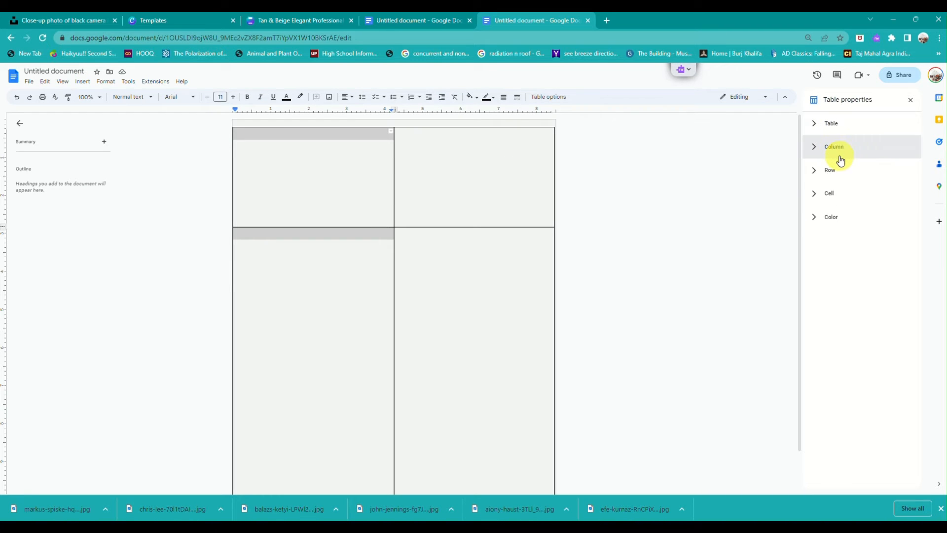
left_click(840, 157)
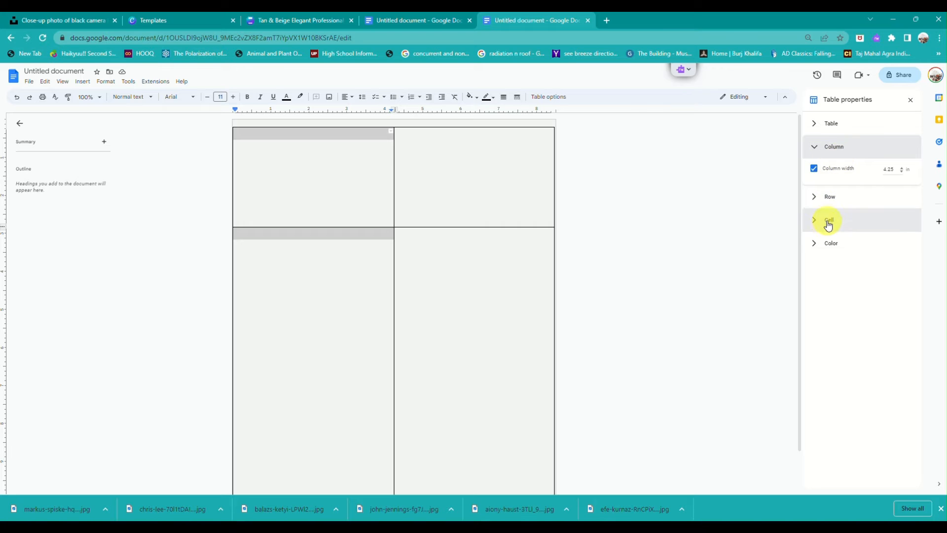
left_click(828, 242)
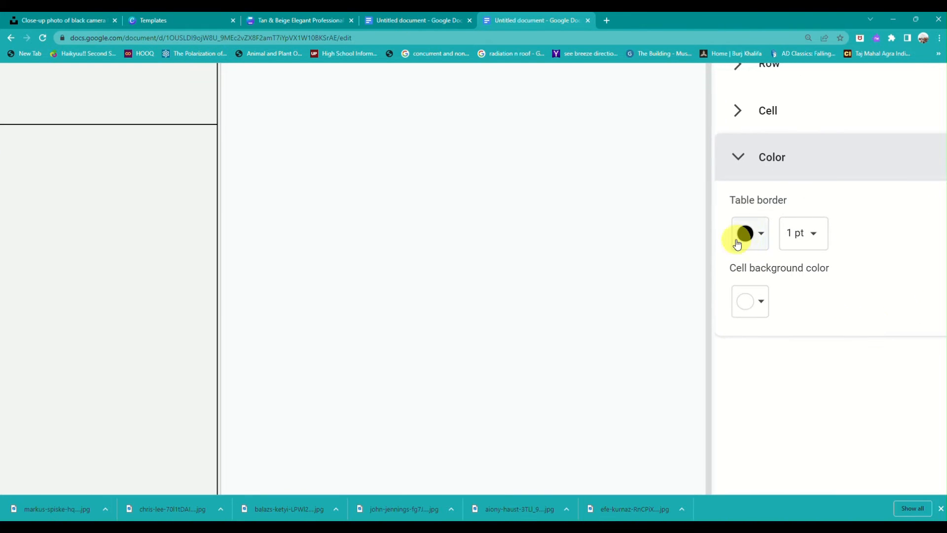
left_click(753, 240)
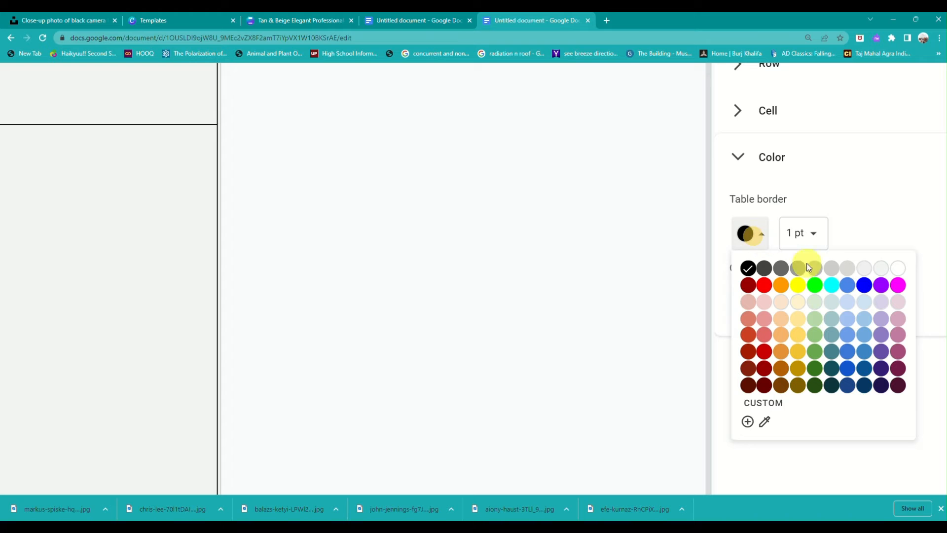
left_click(897, 268)
Try pale teal, gray, pale orange and pale blue as the cell background color of the left column.
left_click(761, 302)
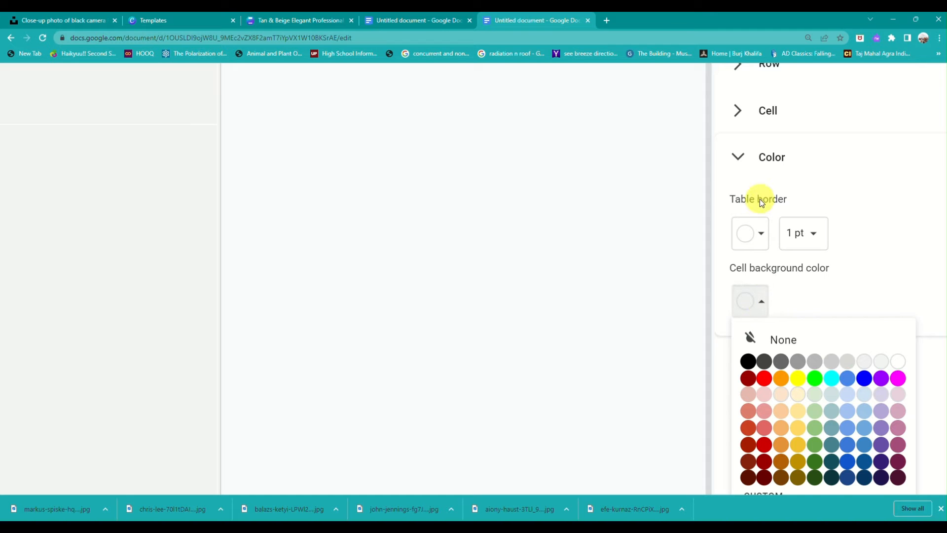
scroll(760, 200, "down", 1)
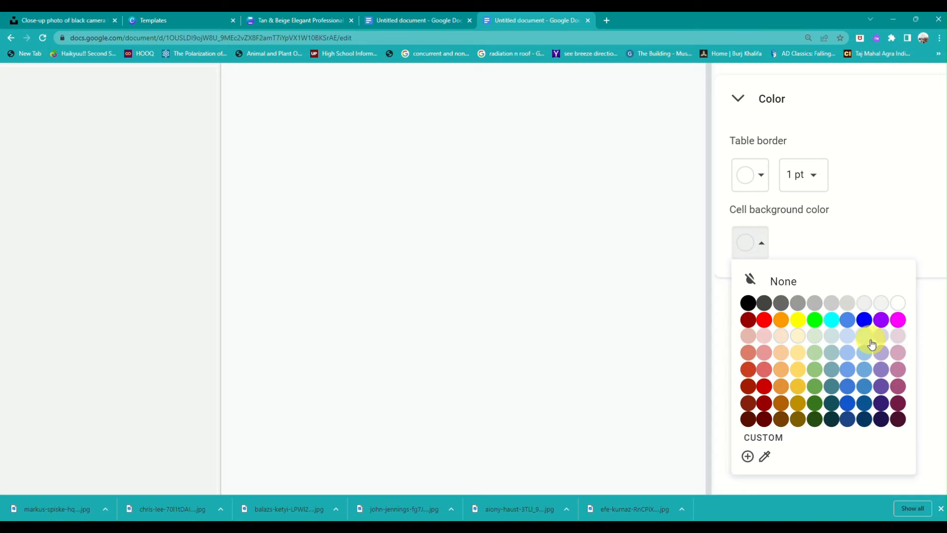
left_click(835, 337)
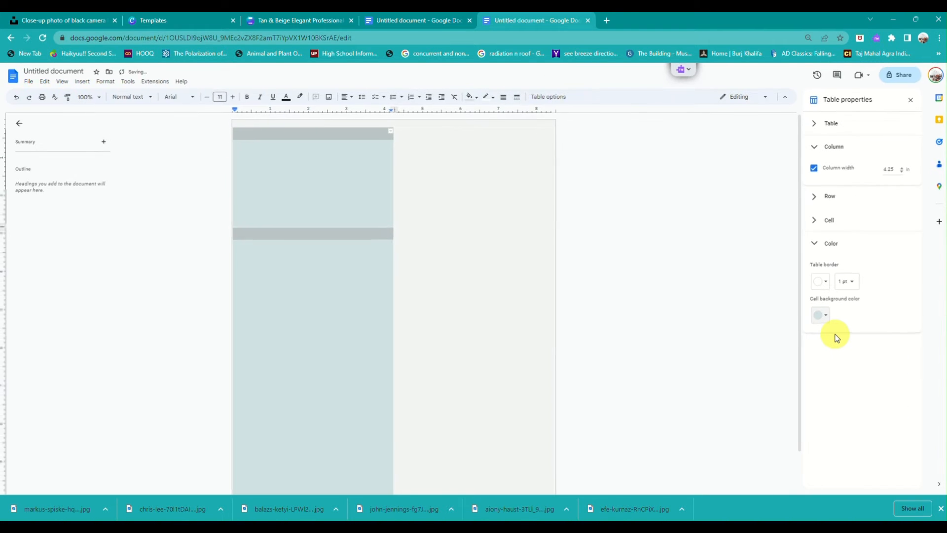
left_click(821, 315)
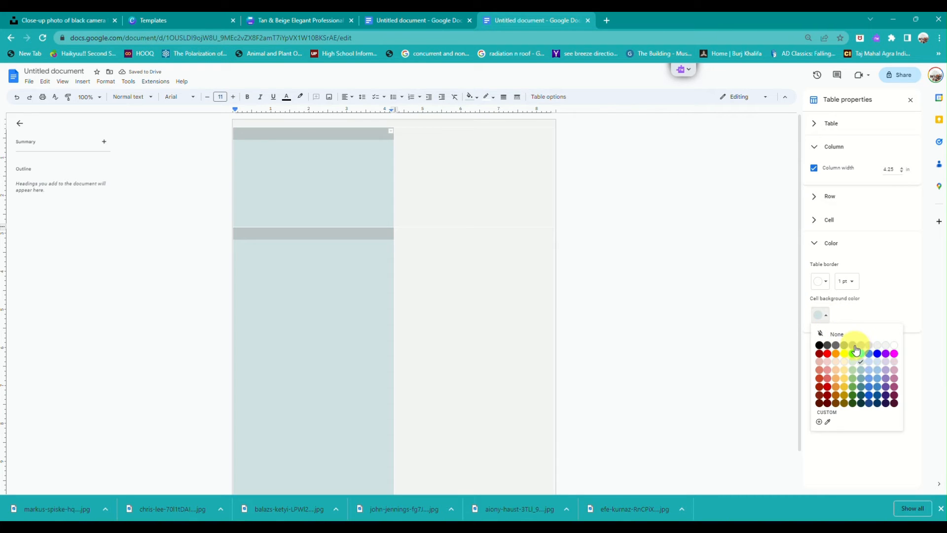
left_click(854, 346)
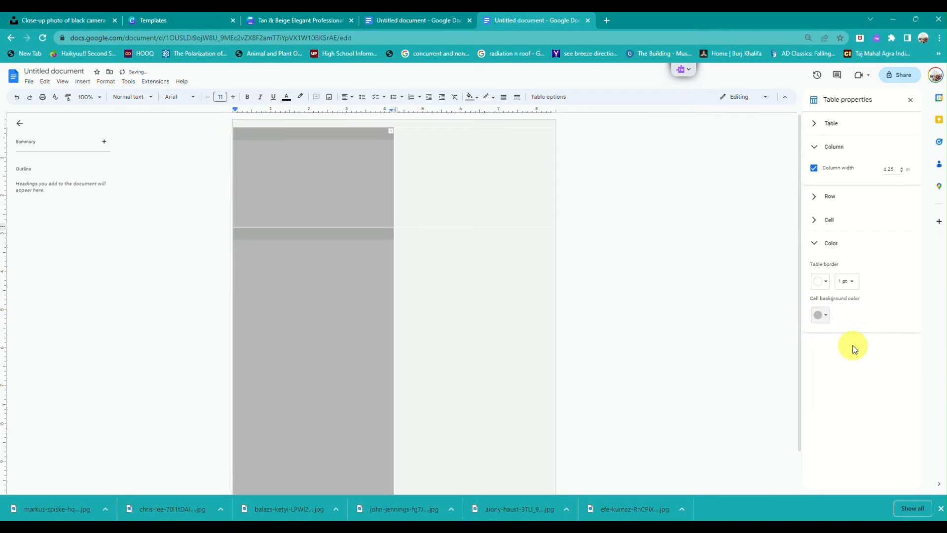
left_click(826, 318)
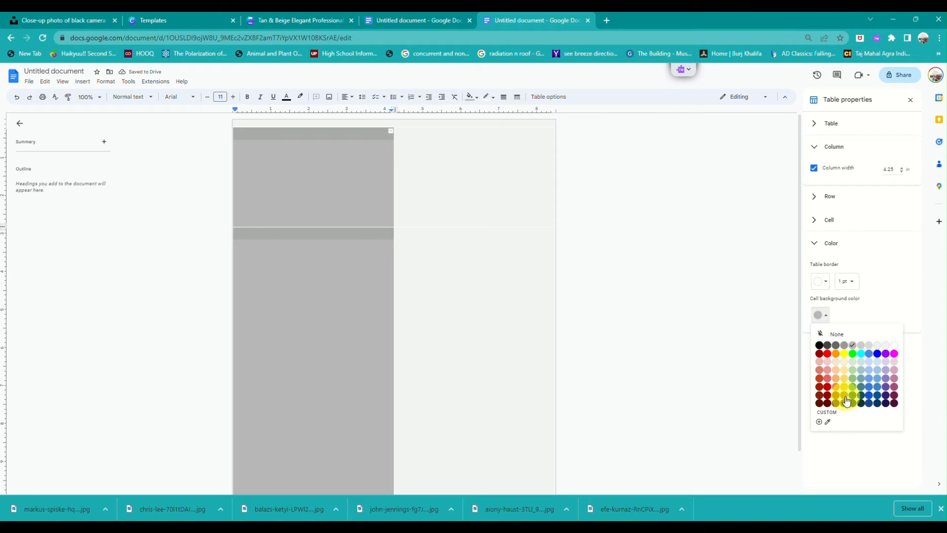
left_click(836, 363)
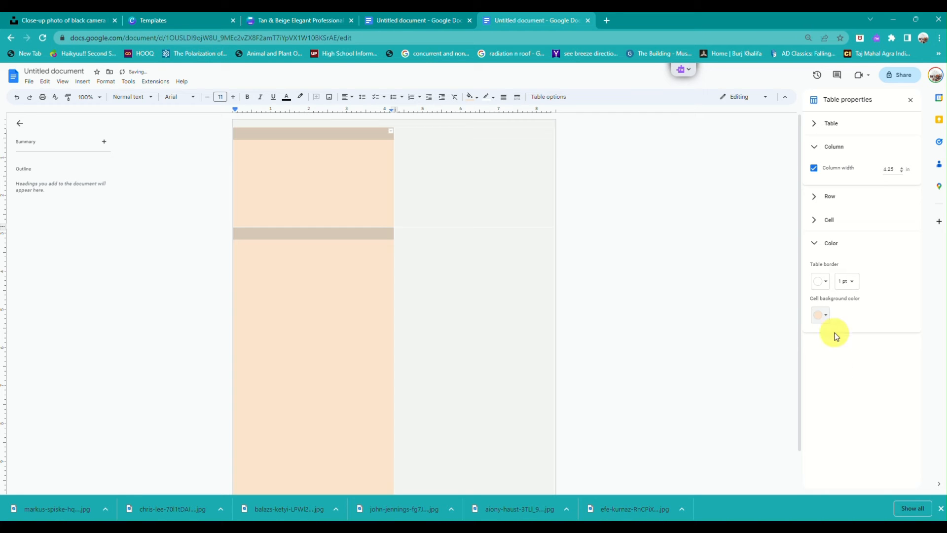
left_click(823, 315)
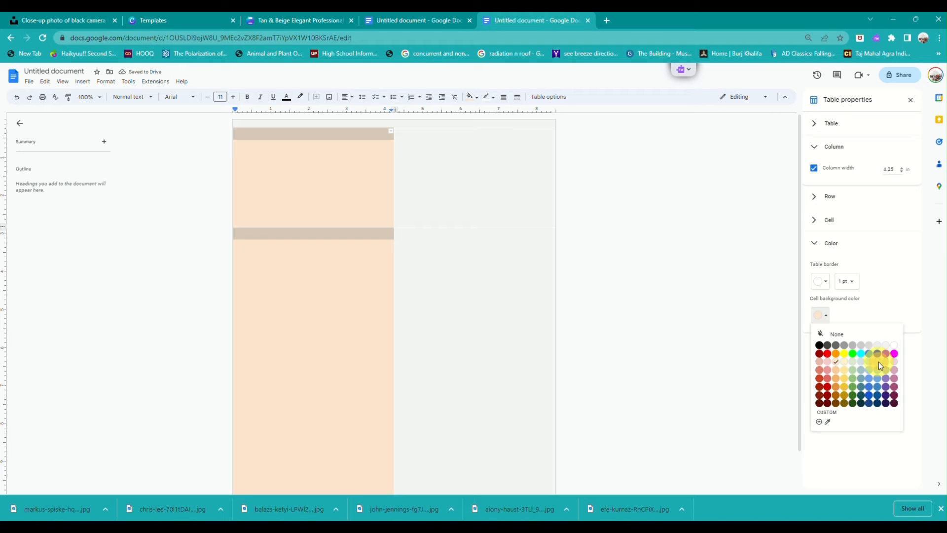
left_click(878, 362)
Set the left column's cell background color to pale orange.
left_click(820, 312)
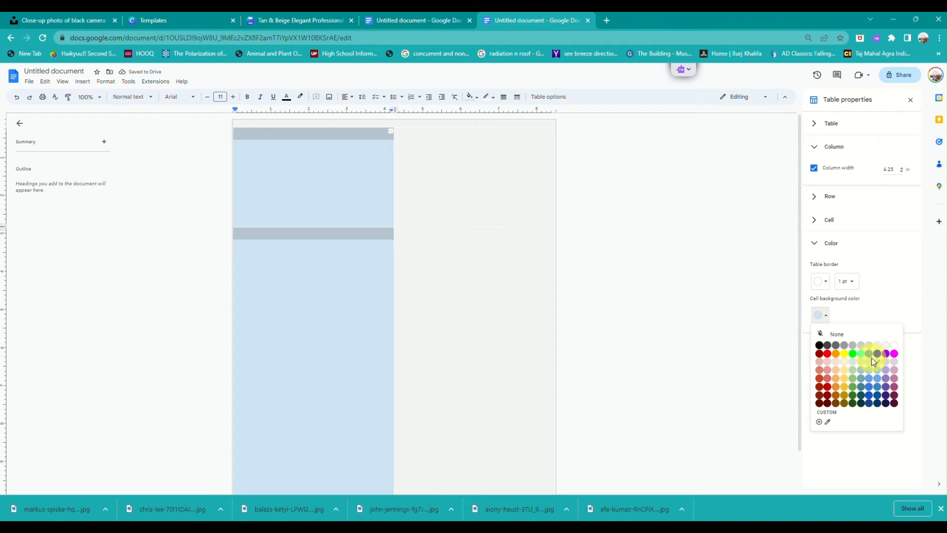
left_click(835, 366)
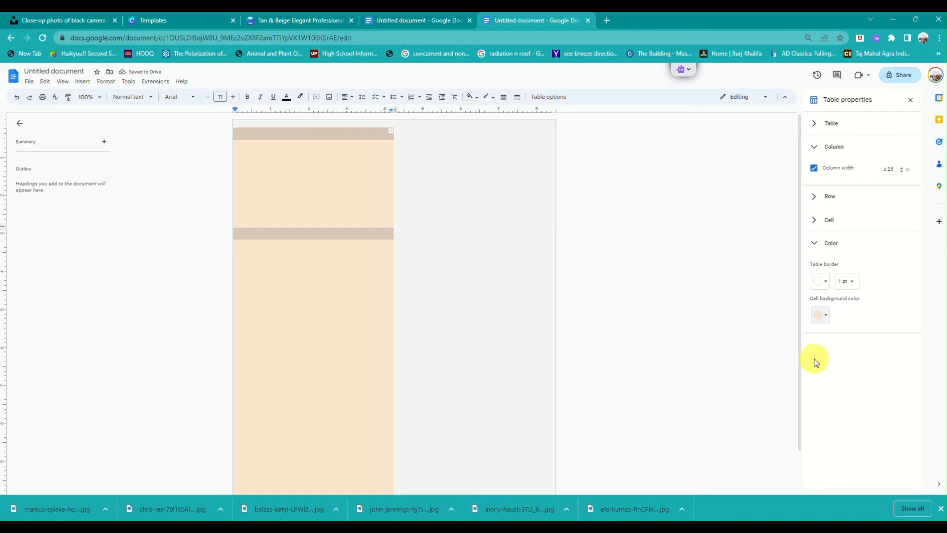
left_click(533, 283)
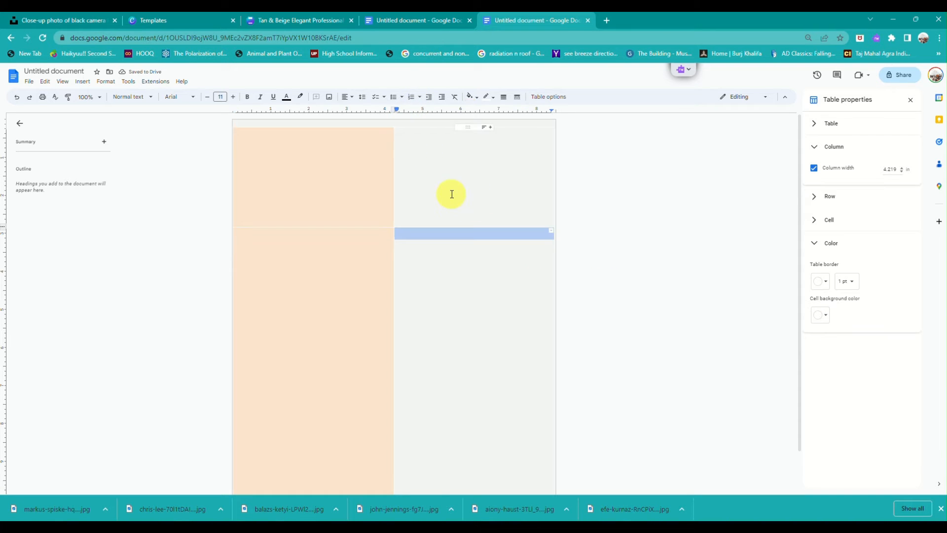
Move the divider between the columns to narrow the left column to about 3.4 inches and widen the right one to 5.031 inches.
scroll(298, 153, "down", 1)
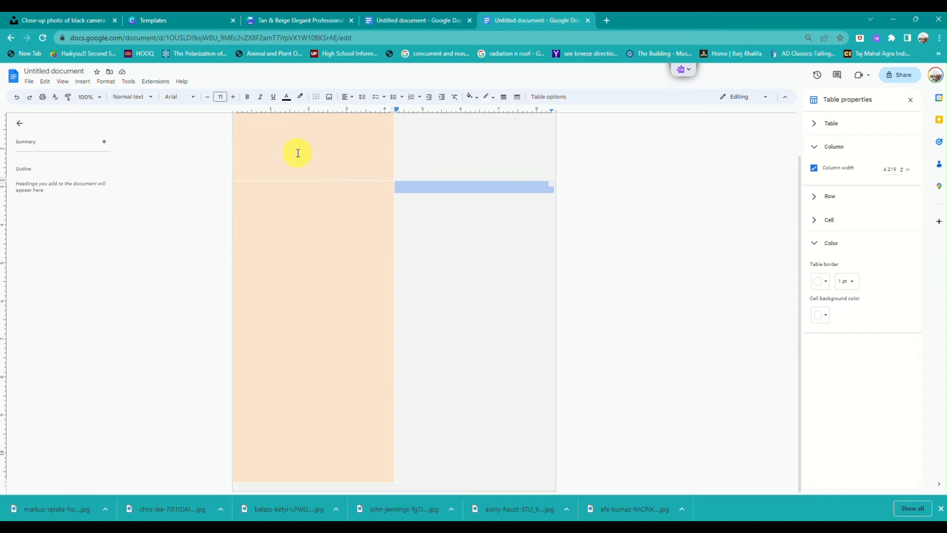
scroll(298, 153, "up", 1)
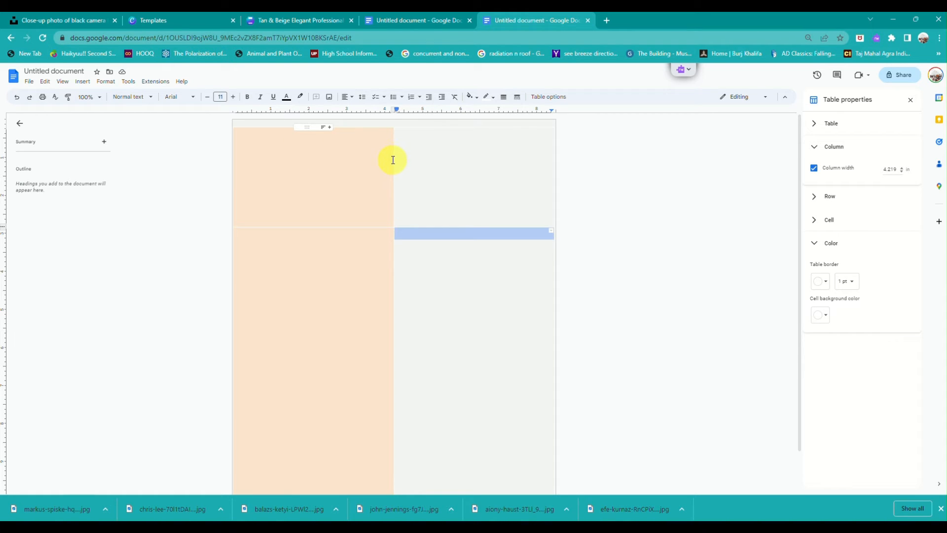
left_click_drag(393, 162, 364, 171)
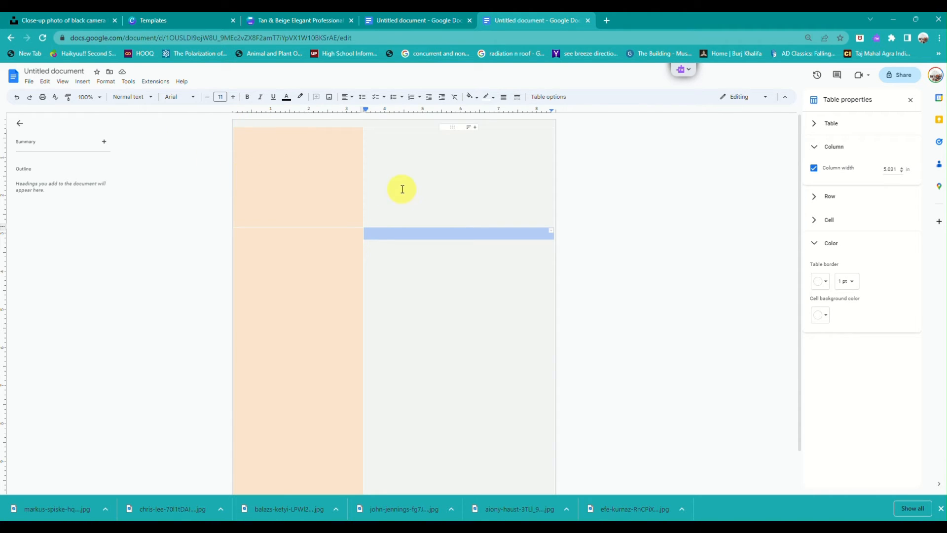
Set the page color of the whole document to the custom pale orange #fff2e4 in the page setup.
left_click(30, 82)
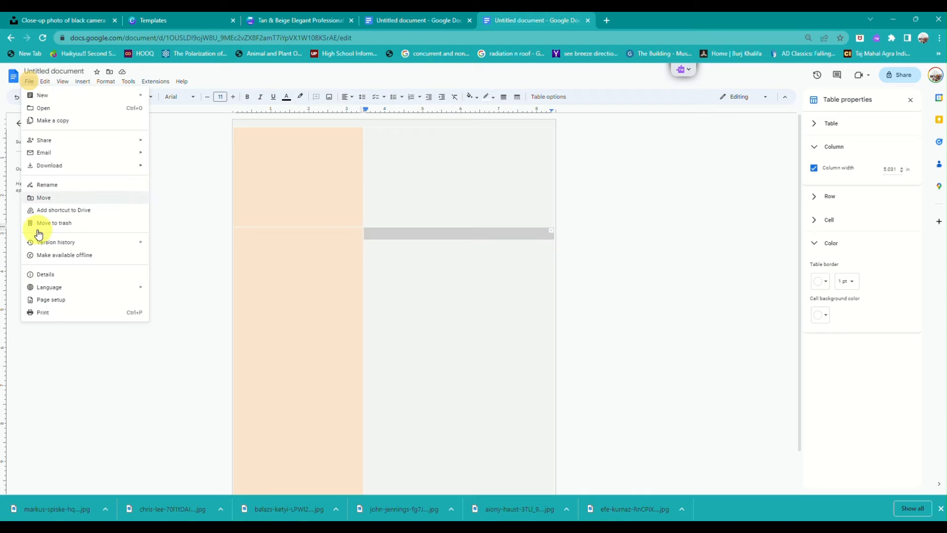
left_click(74, 301)
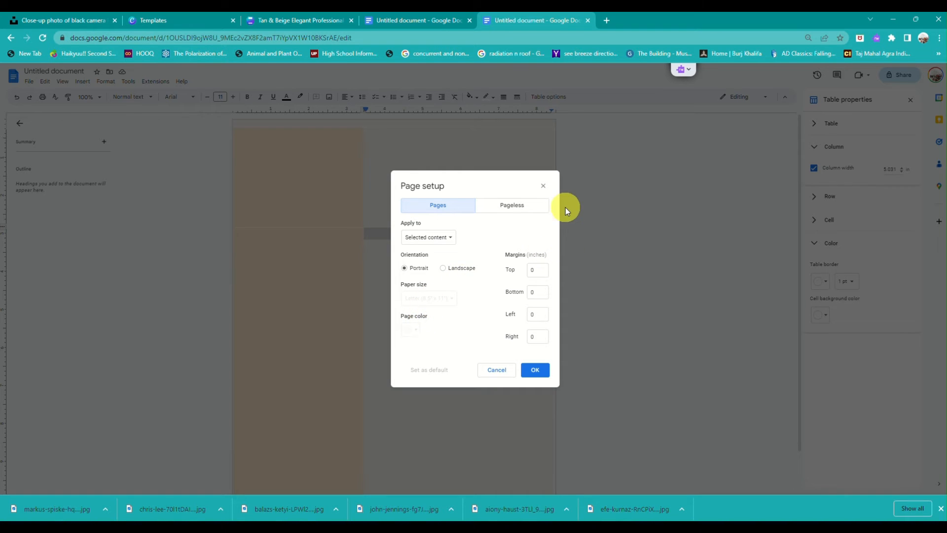
left_click(444, 241)
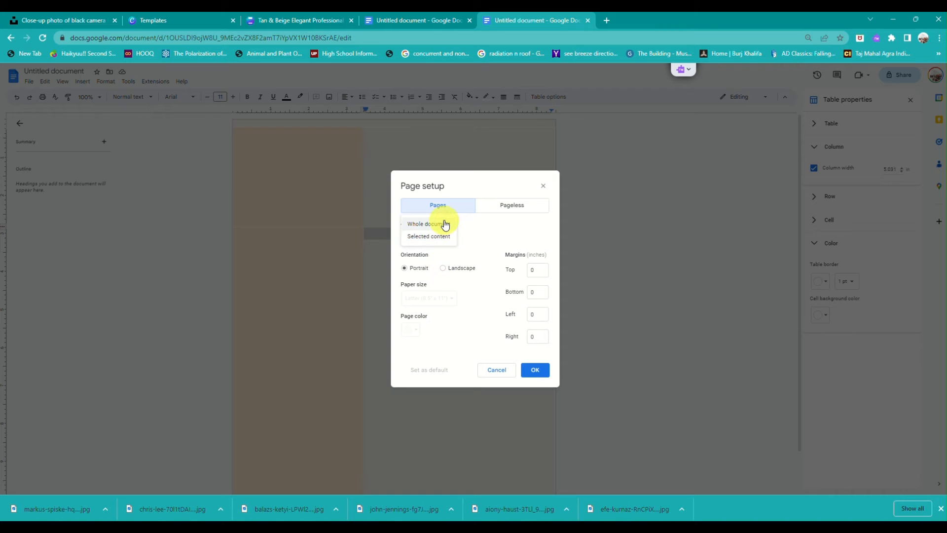
left_click(444, 223)
left_click(414, 330)
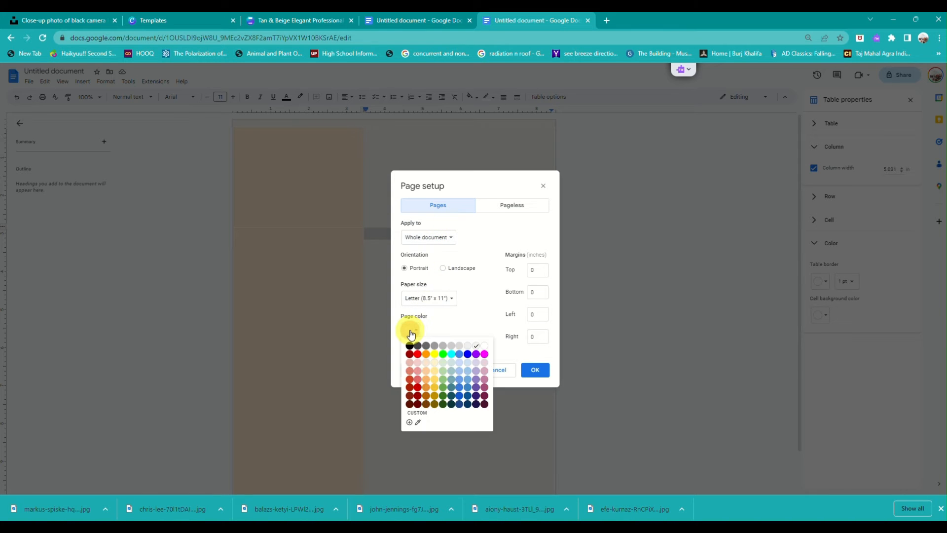
left_click(409, 423)
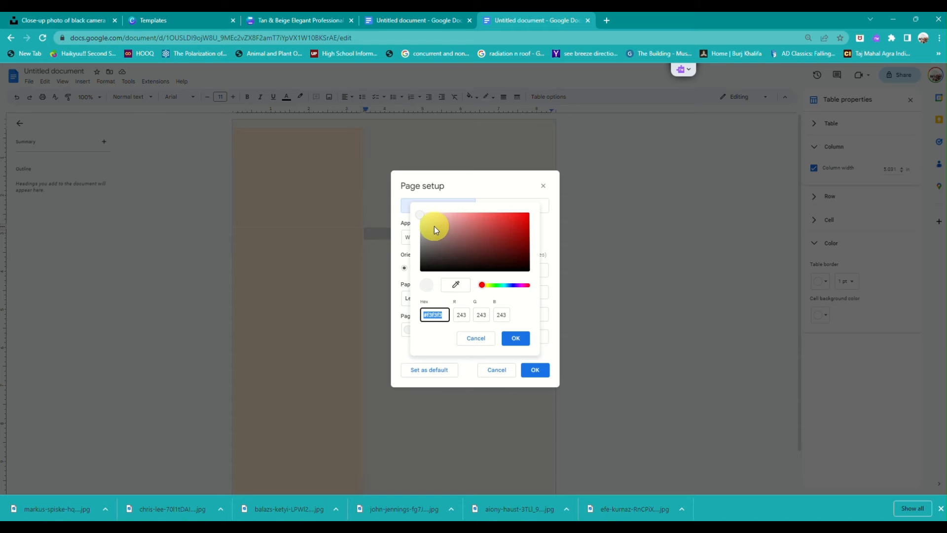
left_click_drag(483, 291, 487, 291)
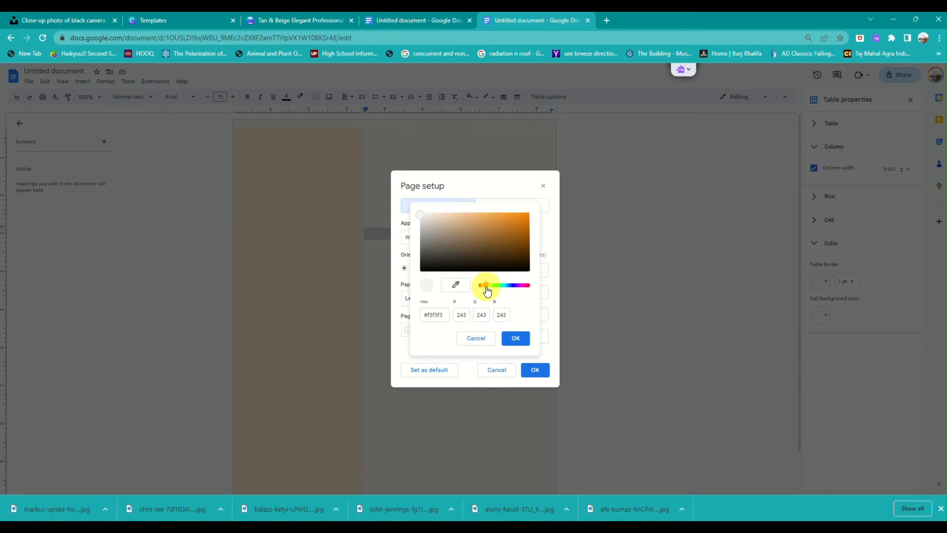
left_click(420, 215)
mouse_move(422, 202)
left_mouse_down()
mouse_move(443, 206)
mouse_move(435, 204)
left_mouse_up()
left_click(517, 340)
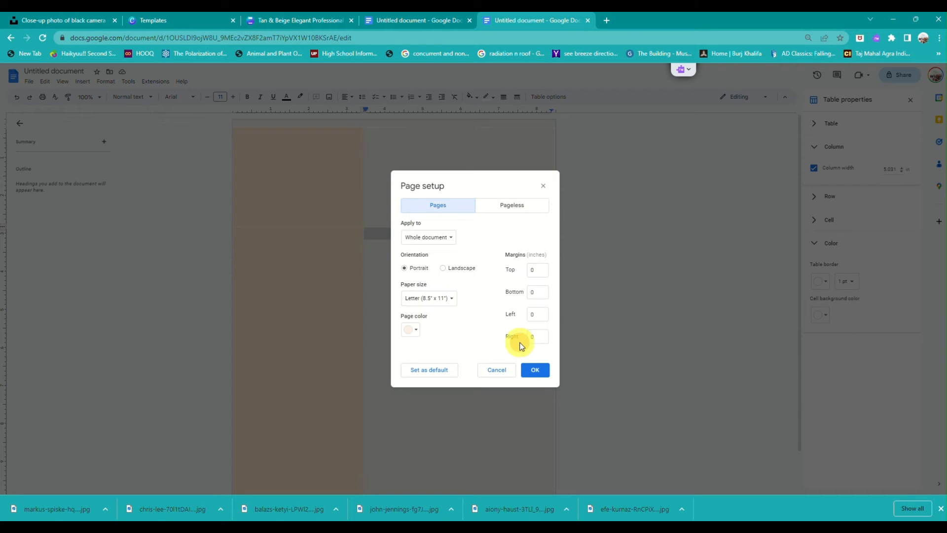
left_click(534, 370)
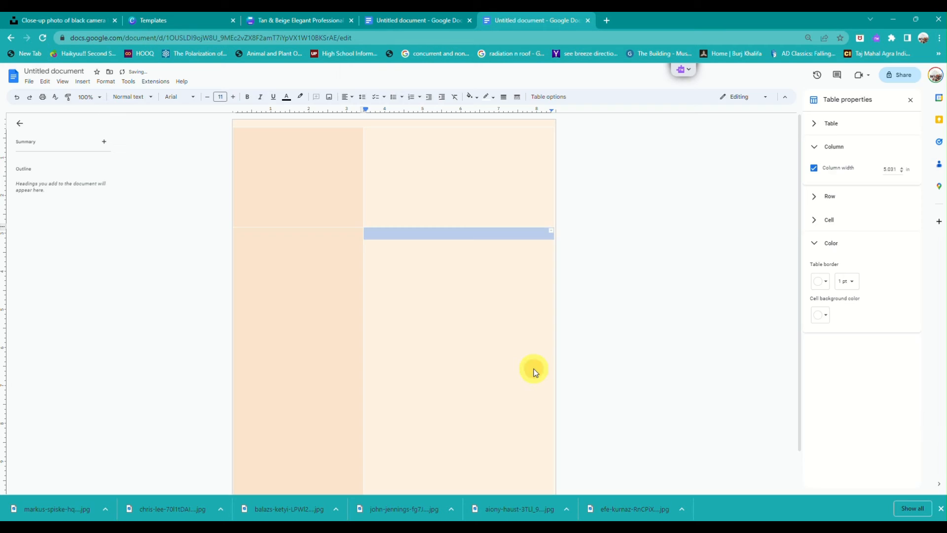
Lighten the whole document's page color to the custom cream #fff9f3 in the page setup.
left_click(411, 212)
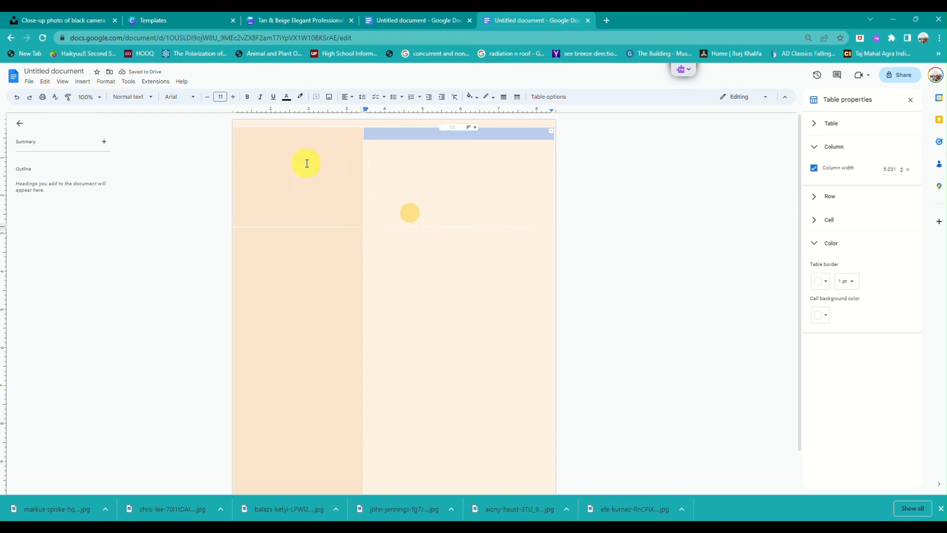
left_click(29, 82)
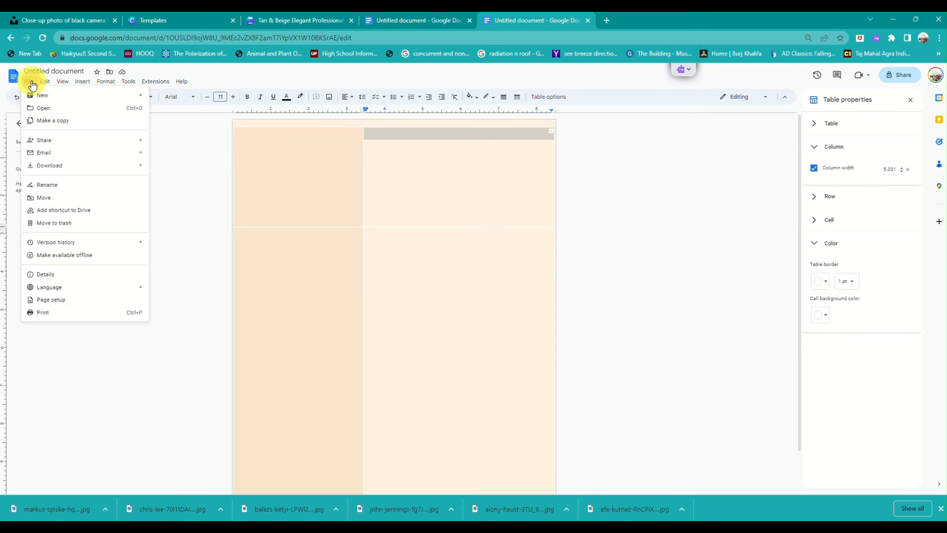
left_click(73, 298)
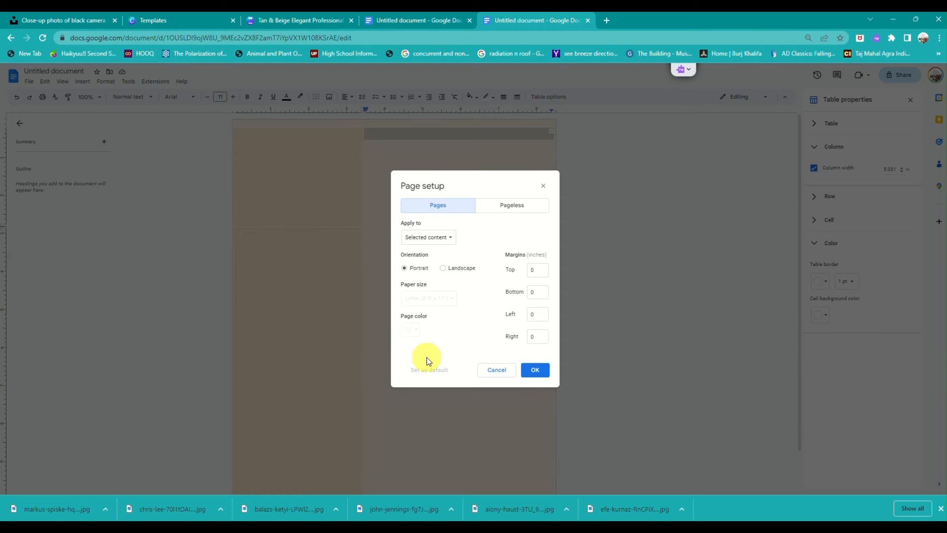
left_click(435, 243)
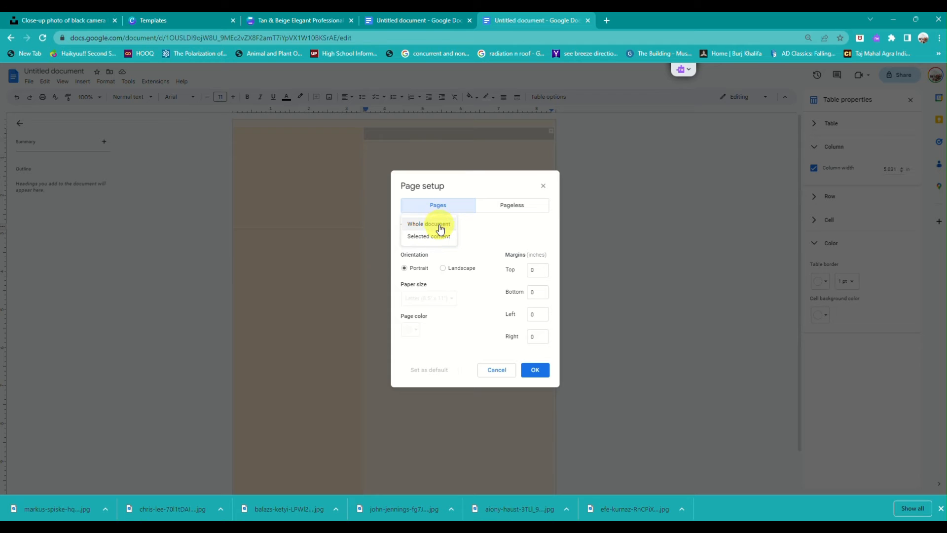
left_click(439, 225)
left_click(416, 333)
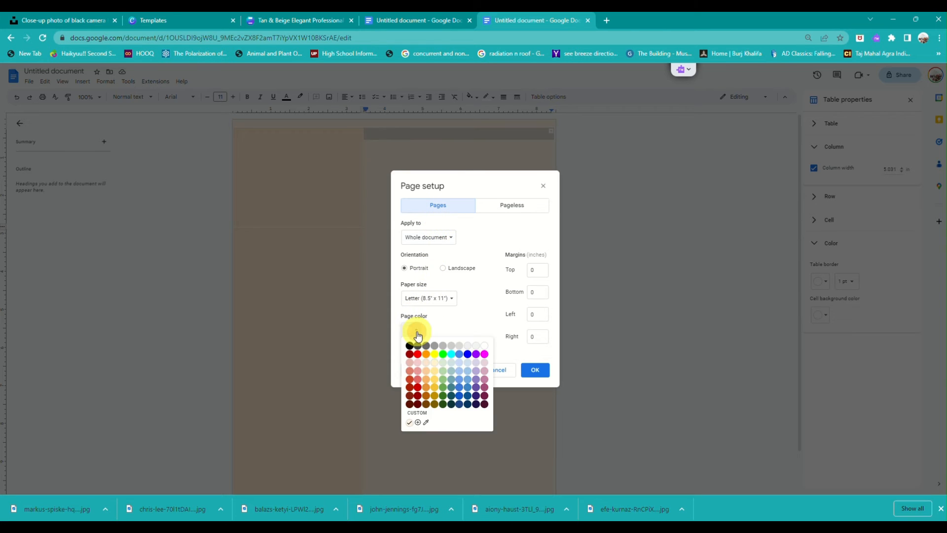
left_click(410, 423)
left_click(415, 329)
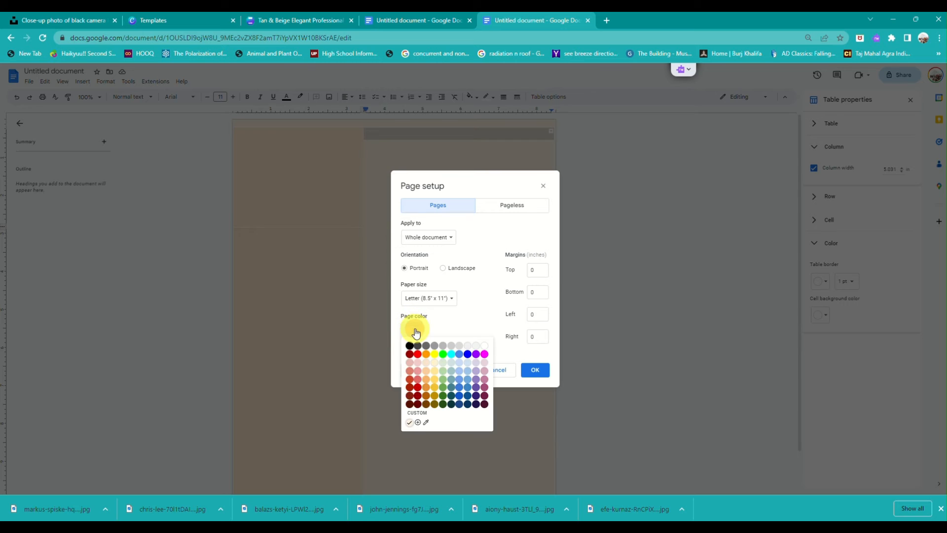
left_click(416, 422)
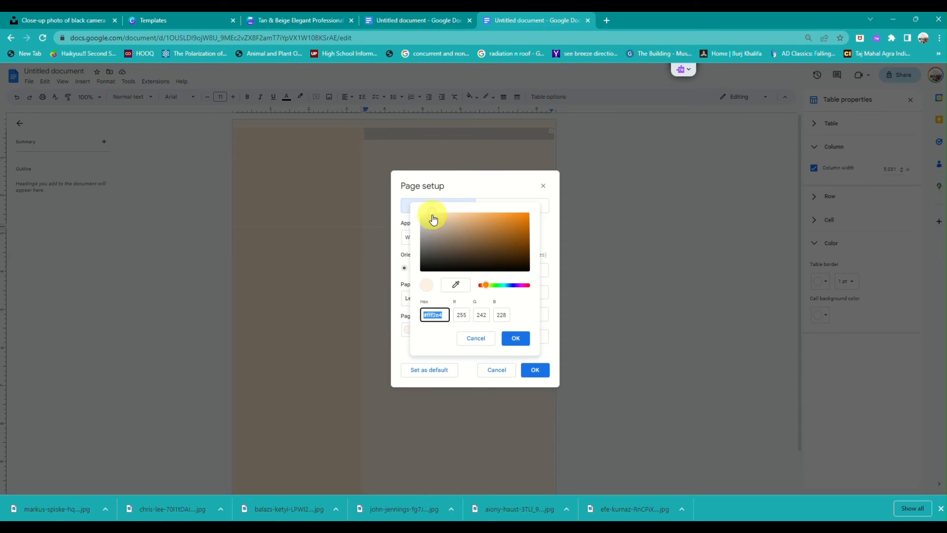
type("#fff9f3")
left_click(518, 339)
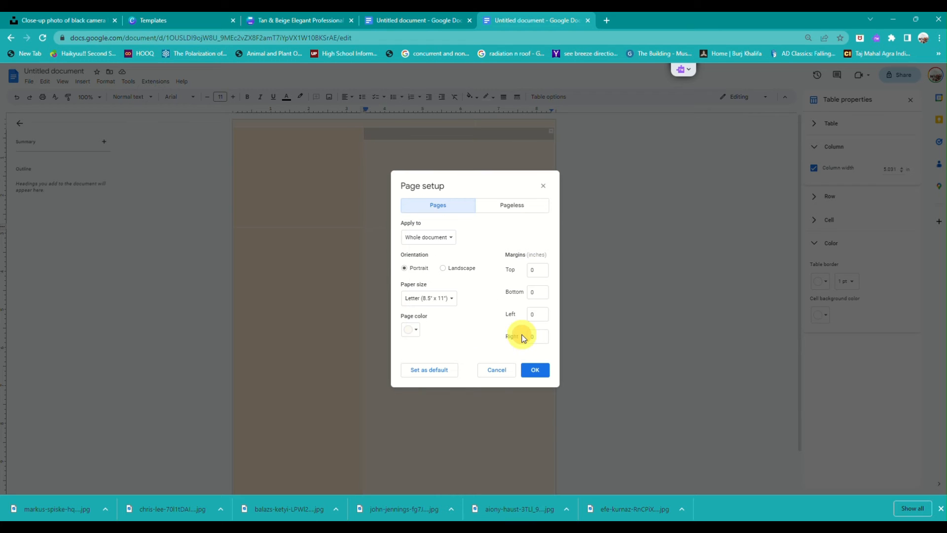
left_click(535, 371)
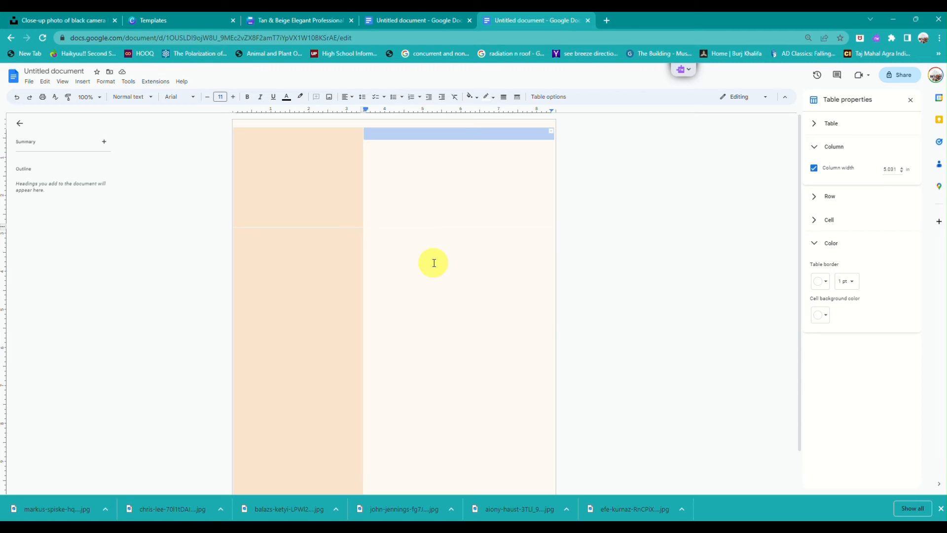
Move the divider between the columns to widen the left column and narrow the right one to 4.625 inches.
left_click(487, 186)
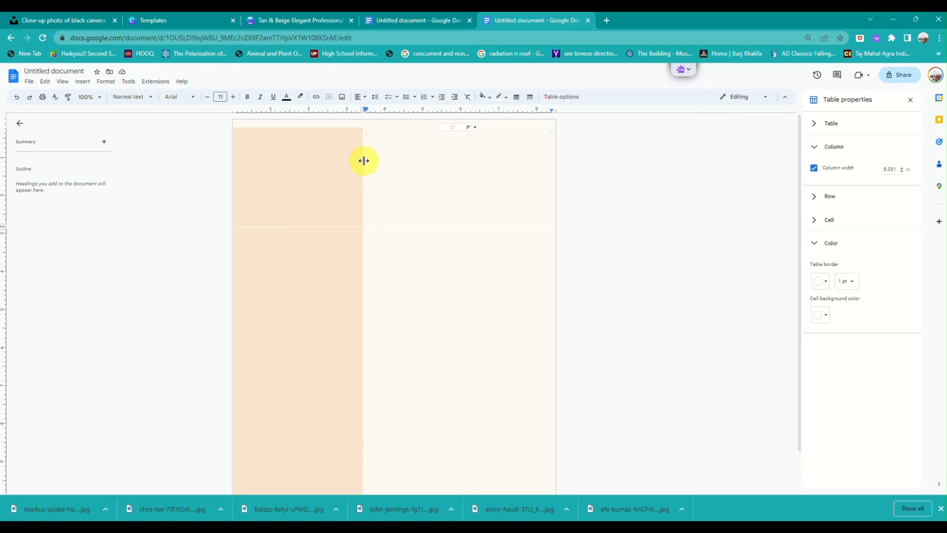
left_click_drag(363, 157, 382, 158)
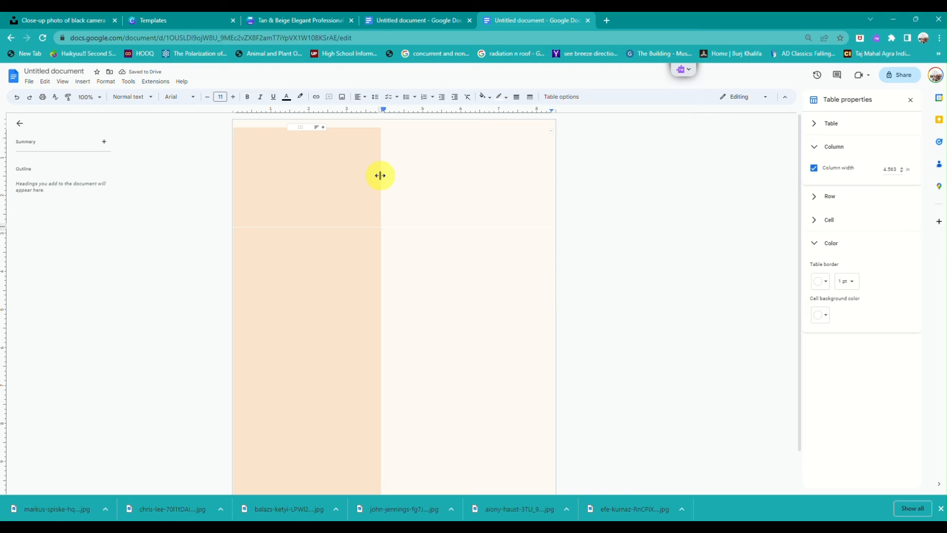
left_click_drag(381, 175, 379, 175)
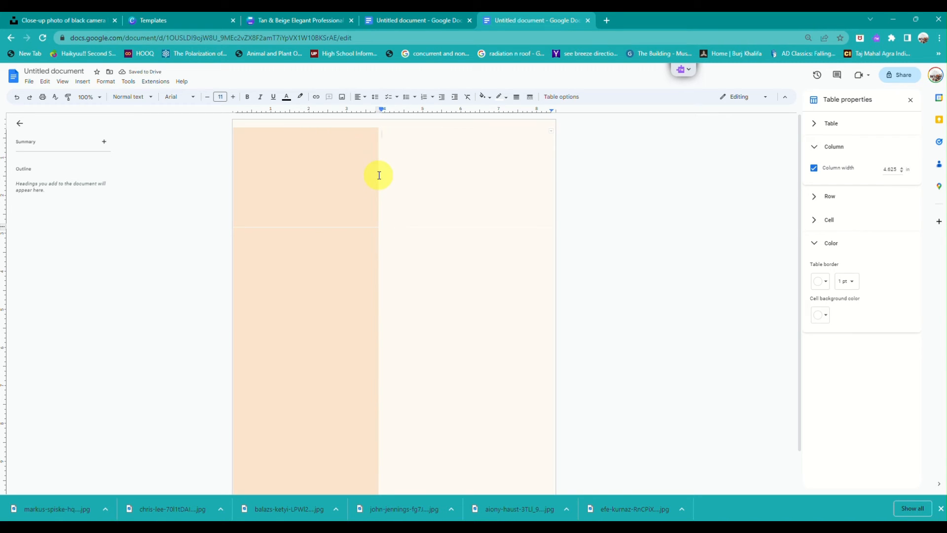
Insert the woman's portrait photo from the computer's Downloads folder into the upper cell of the right column.
left_click(85, 82)
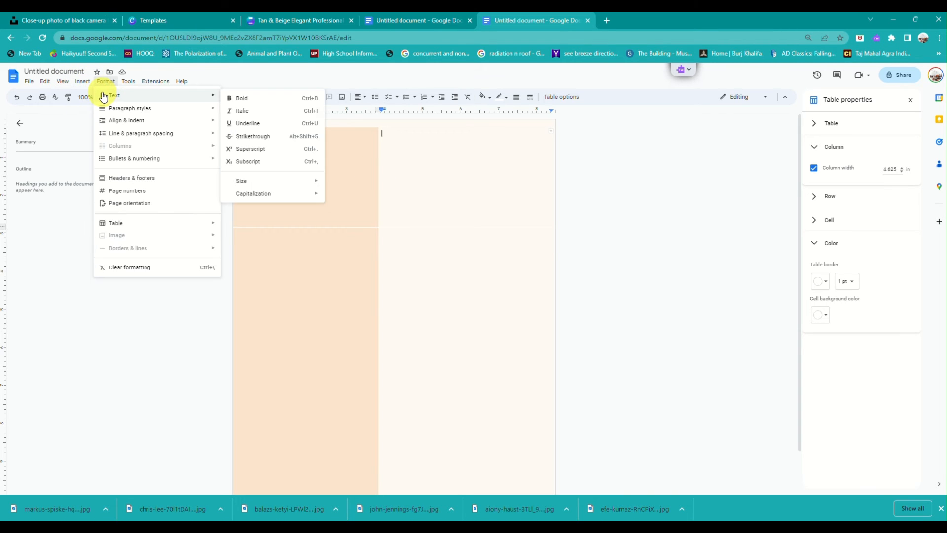
mouse_move(95, 95)
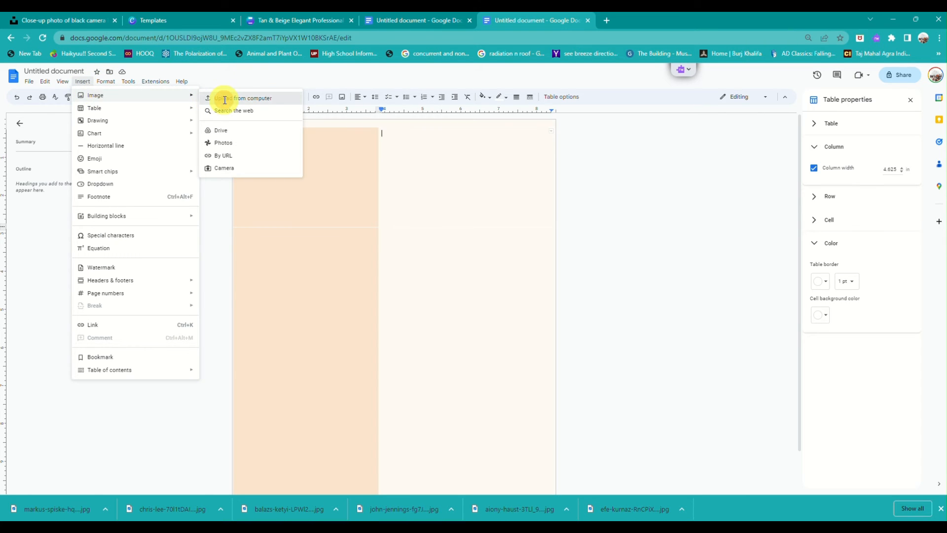
left_click(224, 101)
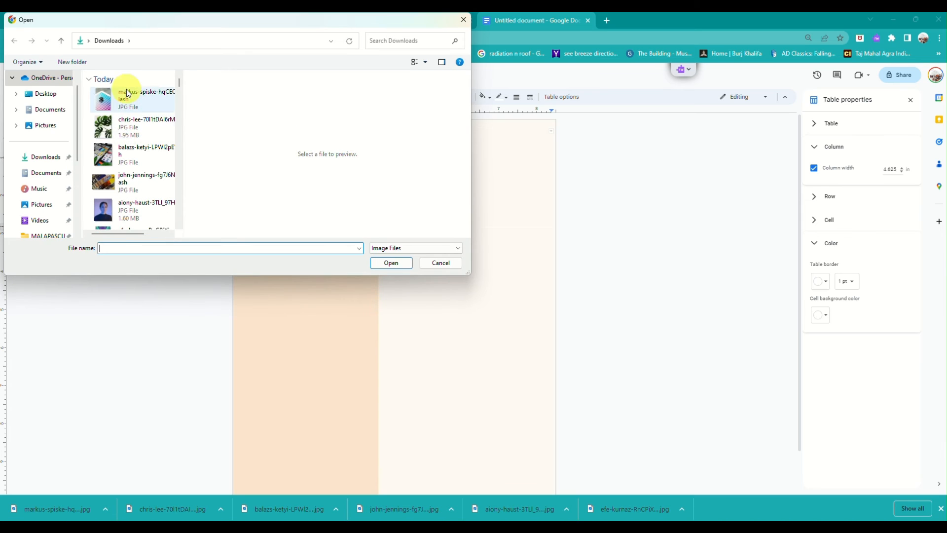
left_click(120, 205)
double_click(120, 206)
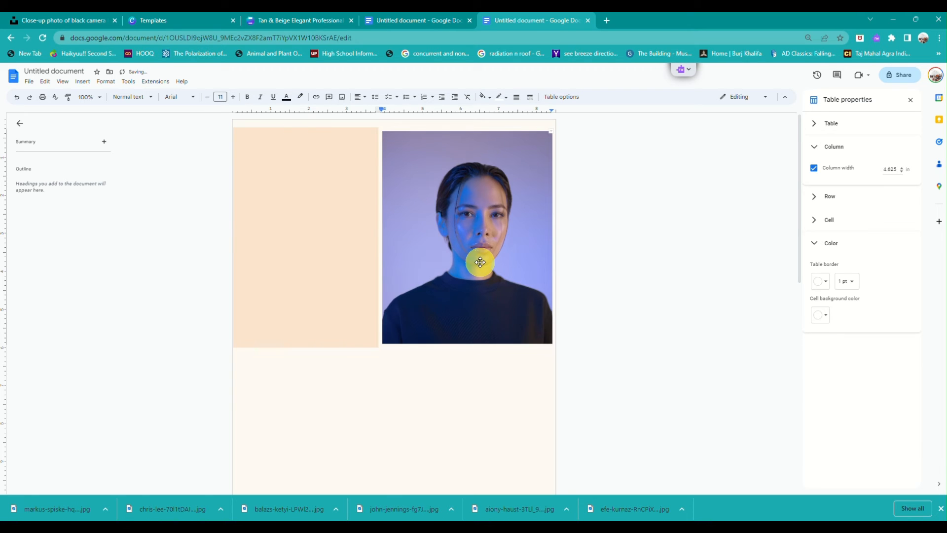
Place the portrait photo in front of the text and fix its position on the page.
left_click(478, 284)
left_click(446, 354)
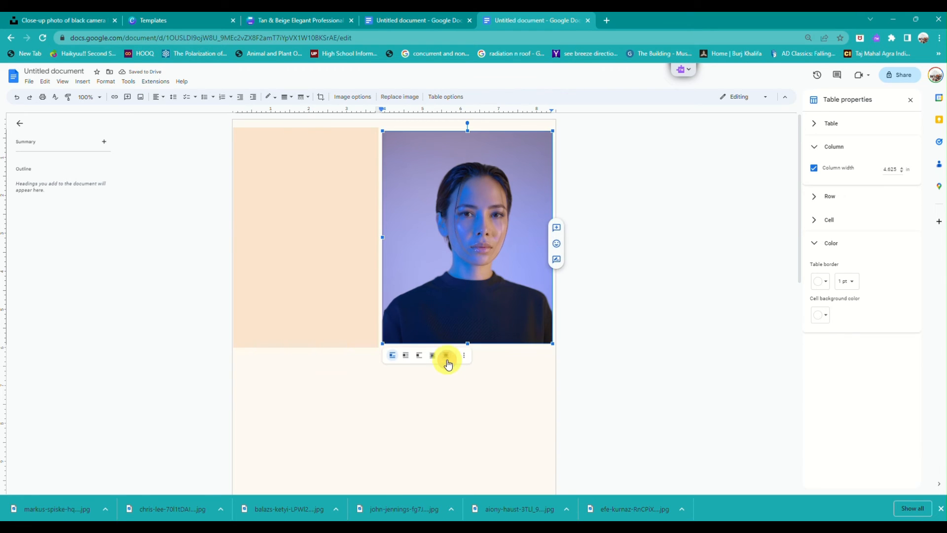
left_click(471, 355)
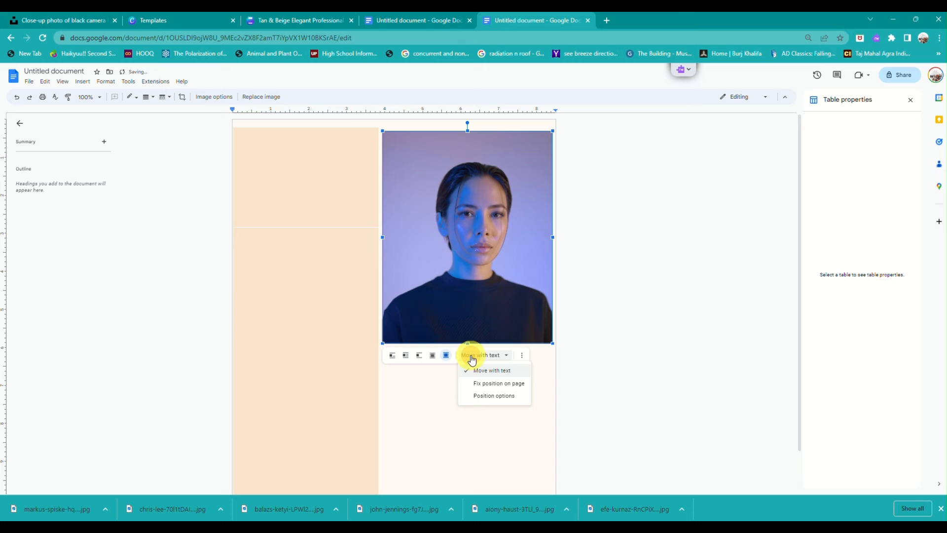
left_click(485, 384)
Shrink the portrait photo to roughly half its size and place it at the top of the left column, near the column divider.
left_click_drag(437, 285, 331, 292)
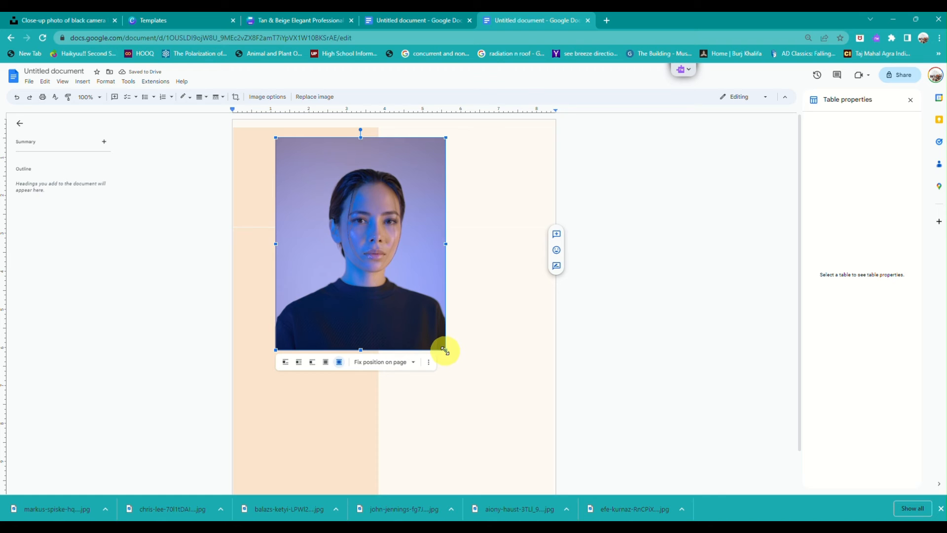
left_click_drag(443, 349, 364, 215)
left_click_drag(320, 191, 350, 193)
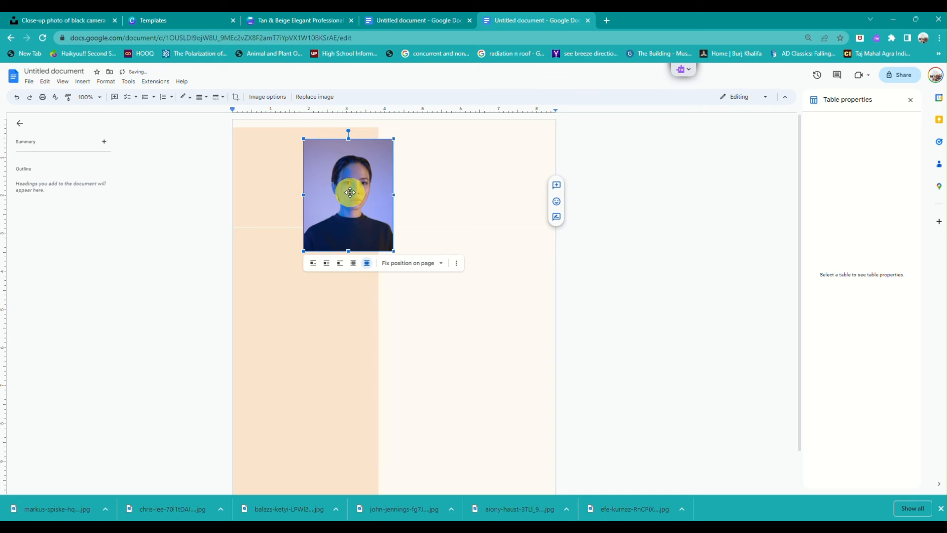
left_click_drag(394, 250, 387, 242)
left_click_drag(348, 199, 340, 197)
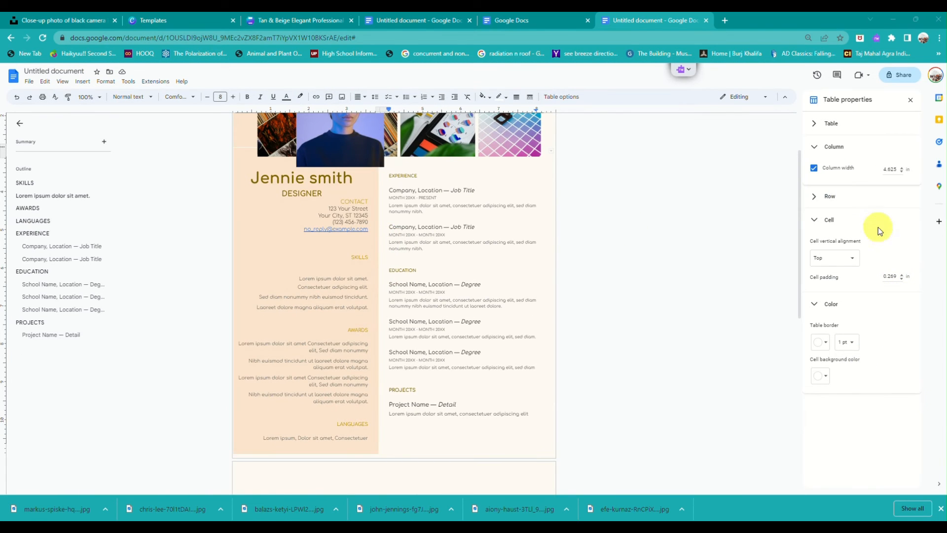
Reduce the cell padding of the right column's cell with the experience and education text to 0.069 inches.
scroll(564, 103, "up", 5)
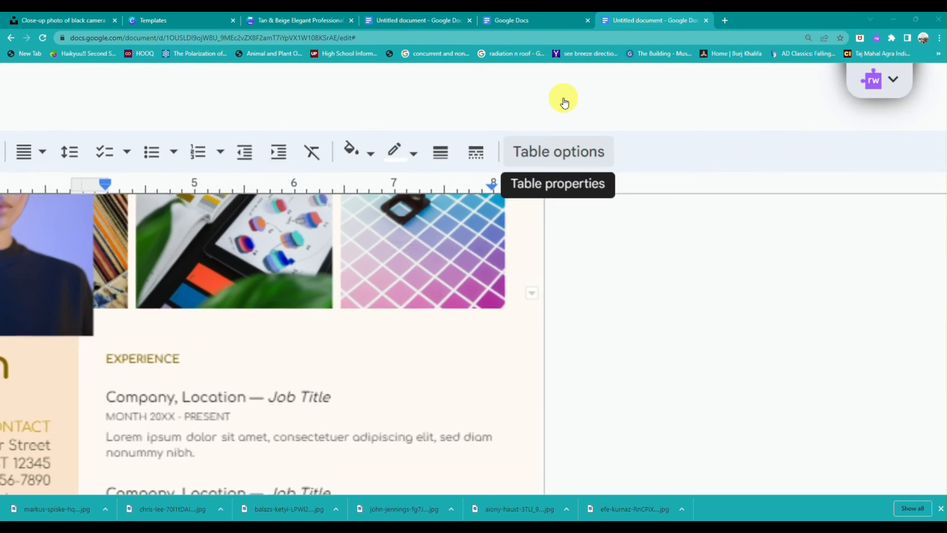
scroll(564, 102, "down", 2)
scroll(565, 103, "down", 3)
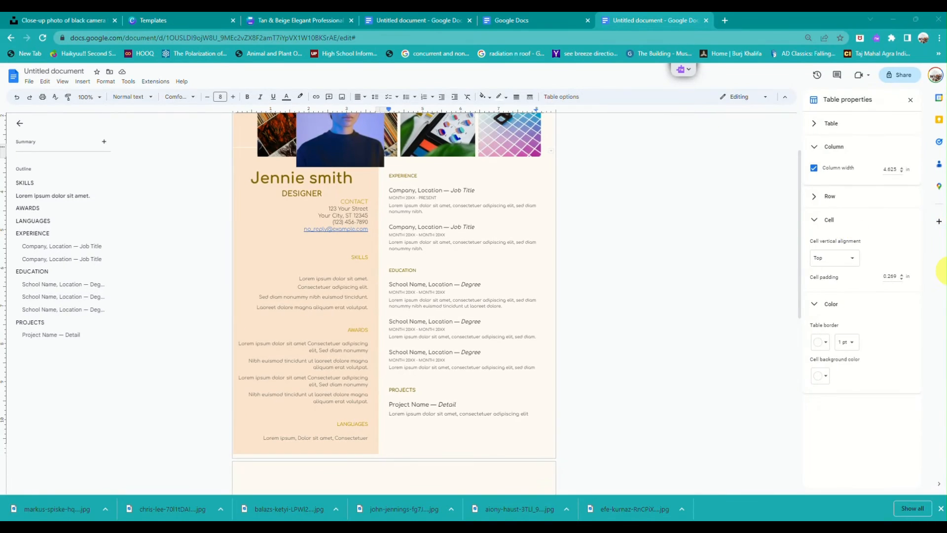
scroll(945, 271, "up", 5)
left_click(575, 134)
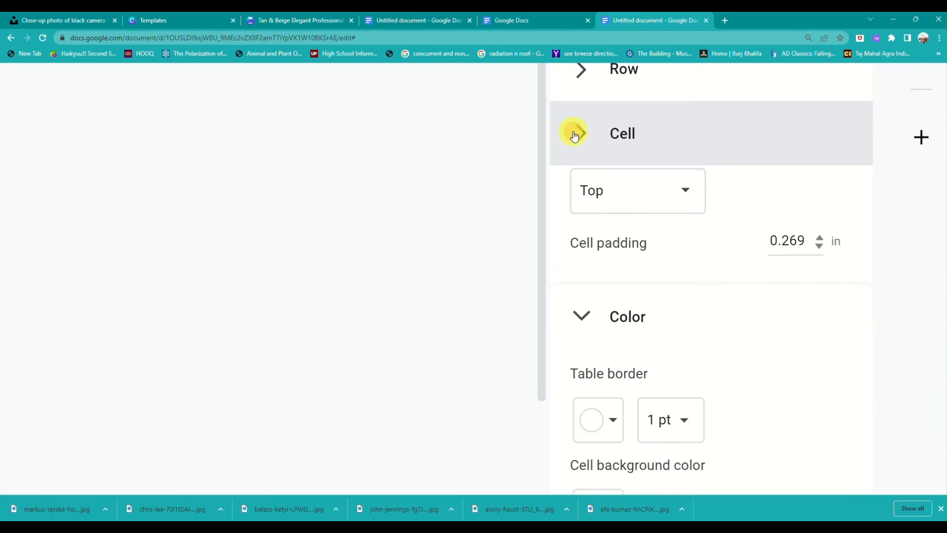
left_click(575, 134)
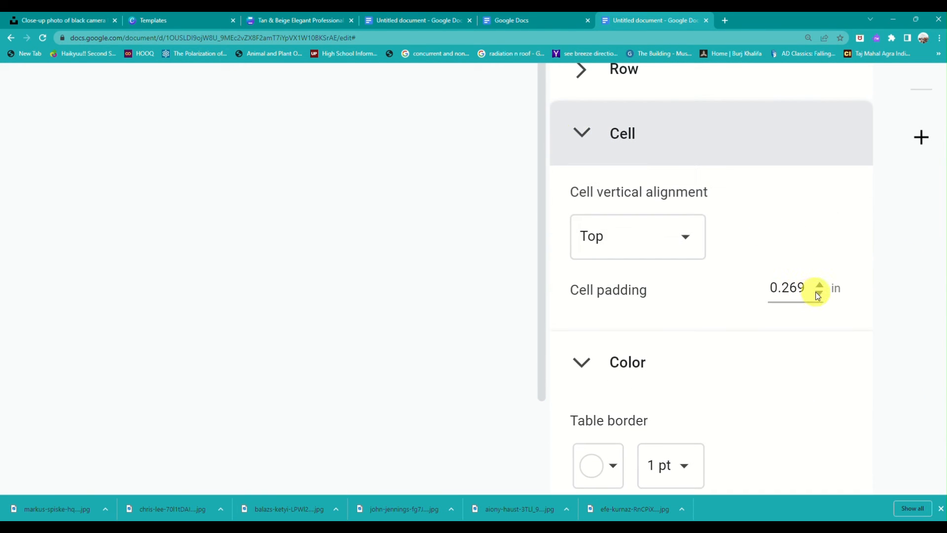
scroll(817, 296, "down", 5)
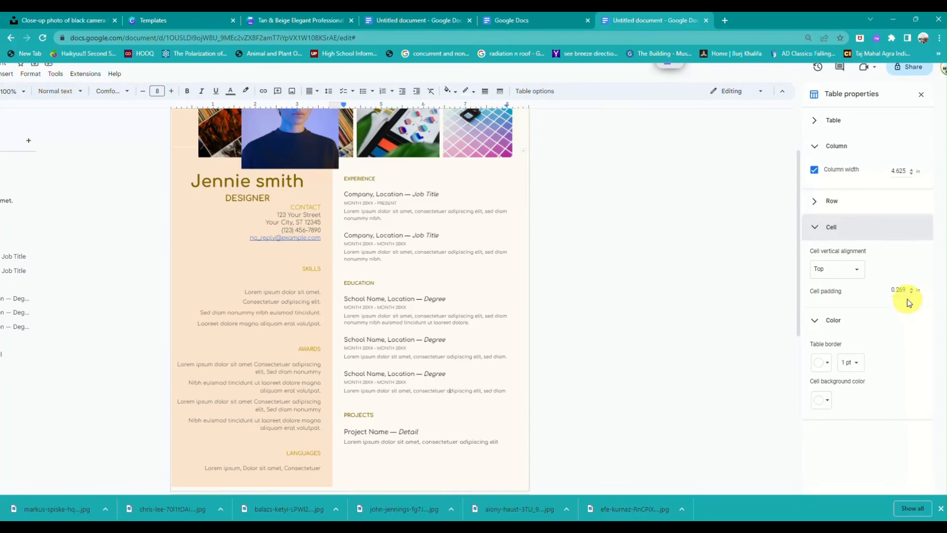
left_click(913, 294)
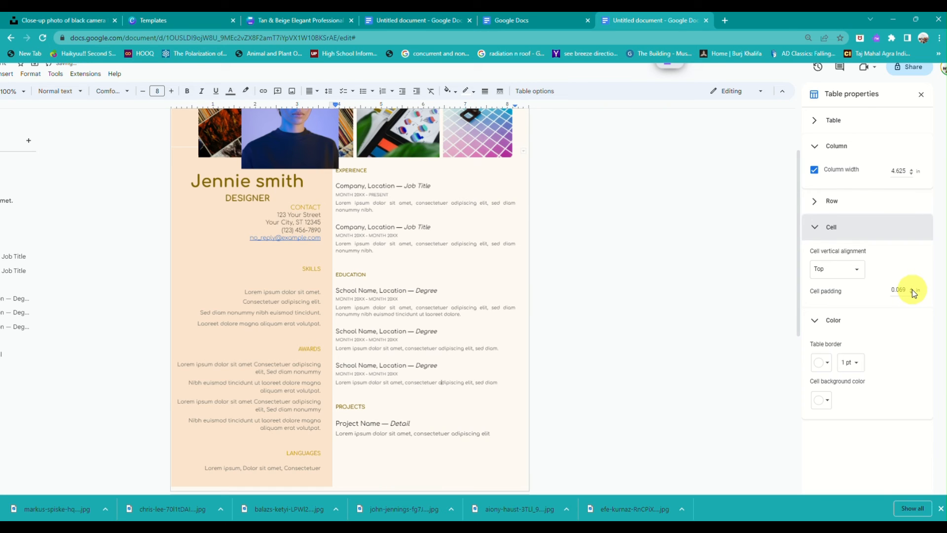
Increase the cell padding of the right column's cell with the experience and education text to 0.269 inches.
left_click(912, 289)
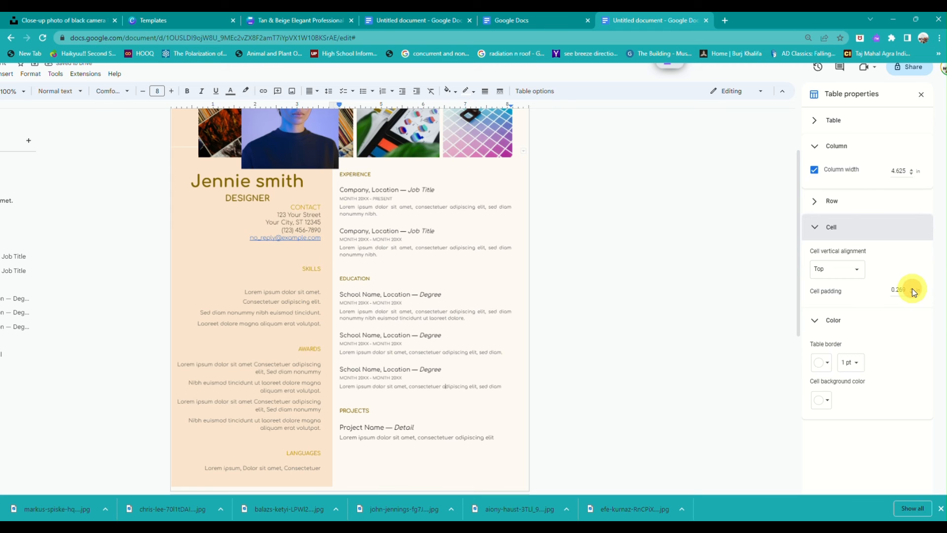
left_click(614, 268)
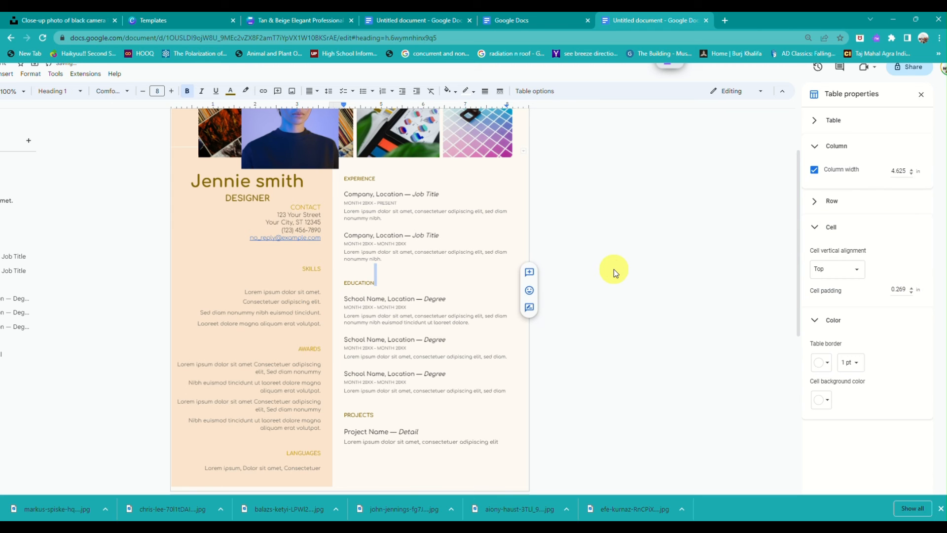
scroll(612, 268, "down", 6)
scroll(611, 267, "up", 6)
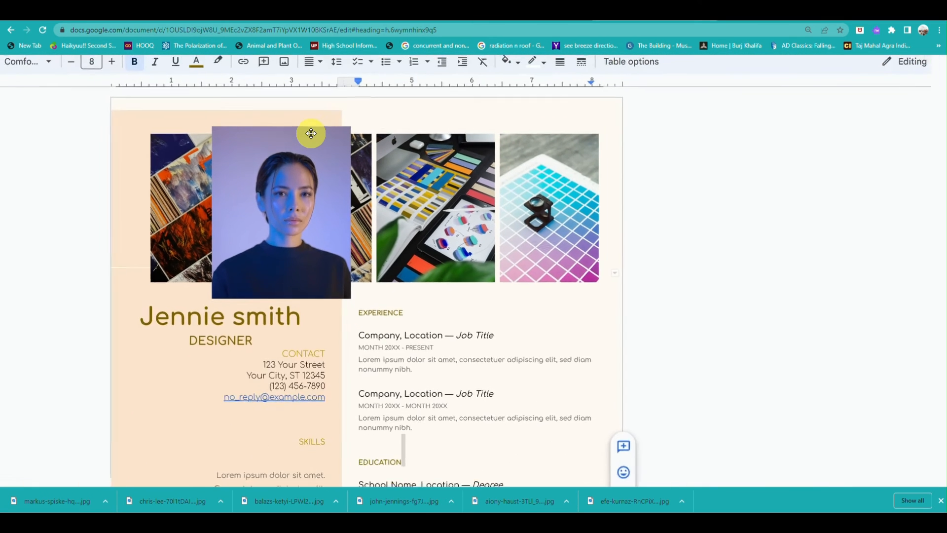
left_click(585, 196)
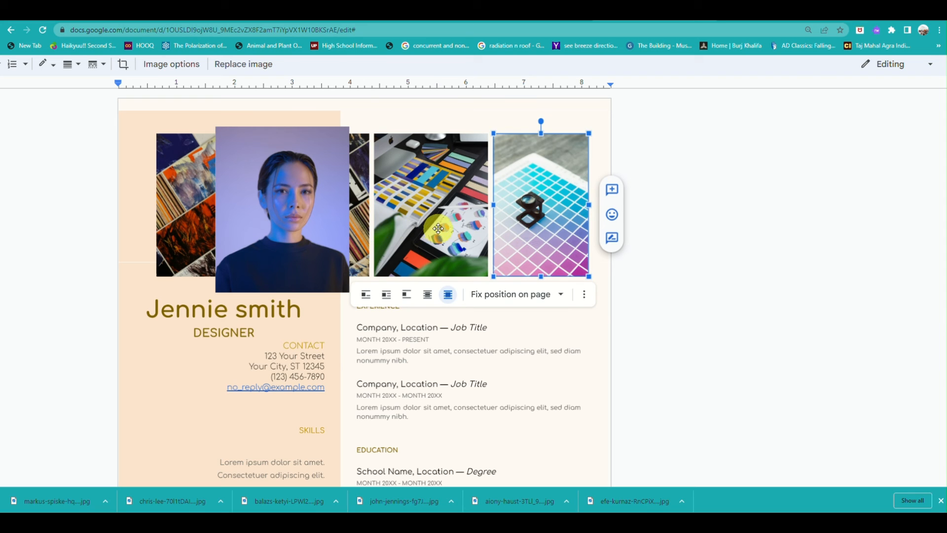
key("ctrl+minus")
key("ctrl+minus")
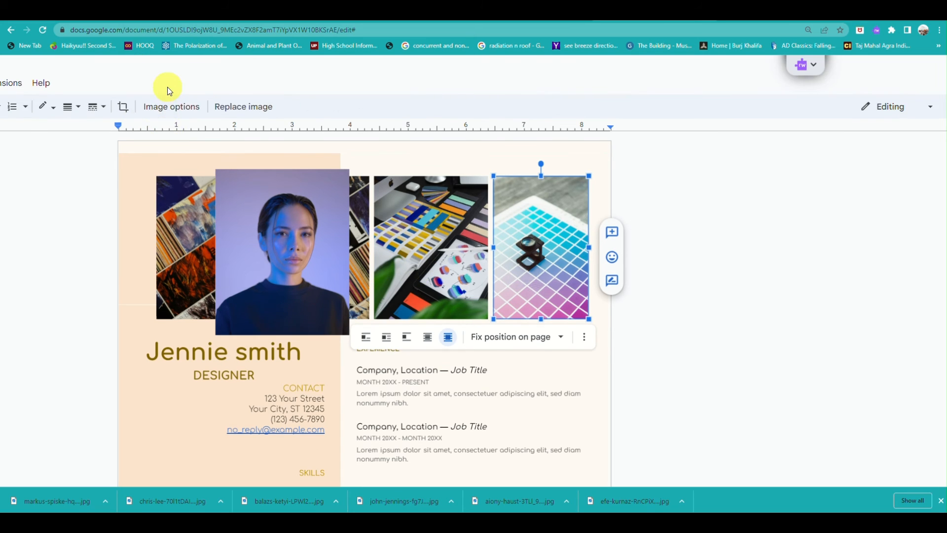
scroll(81, 77, "up", 5)
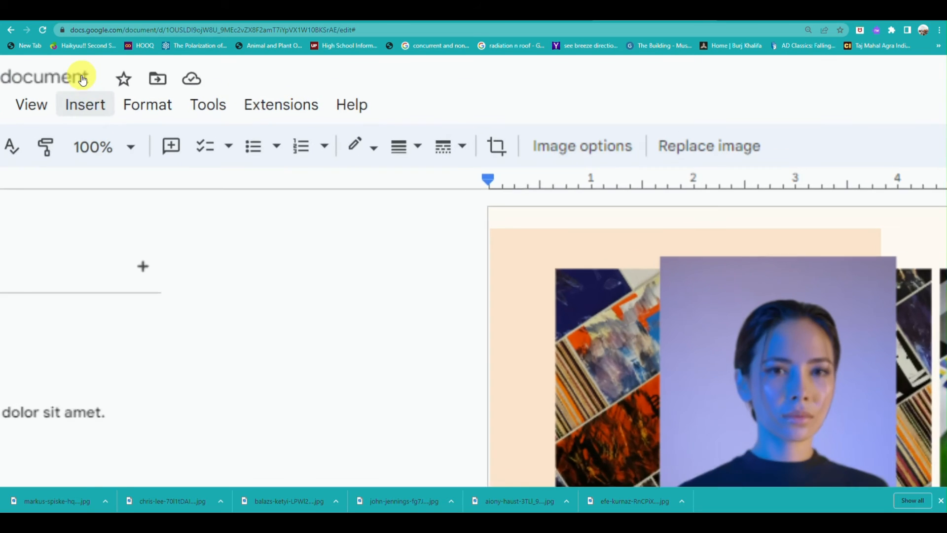
left_click(82, 99)
mouse_move(120, 179)
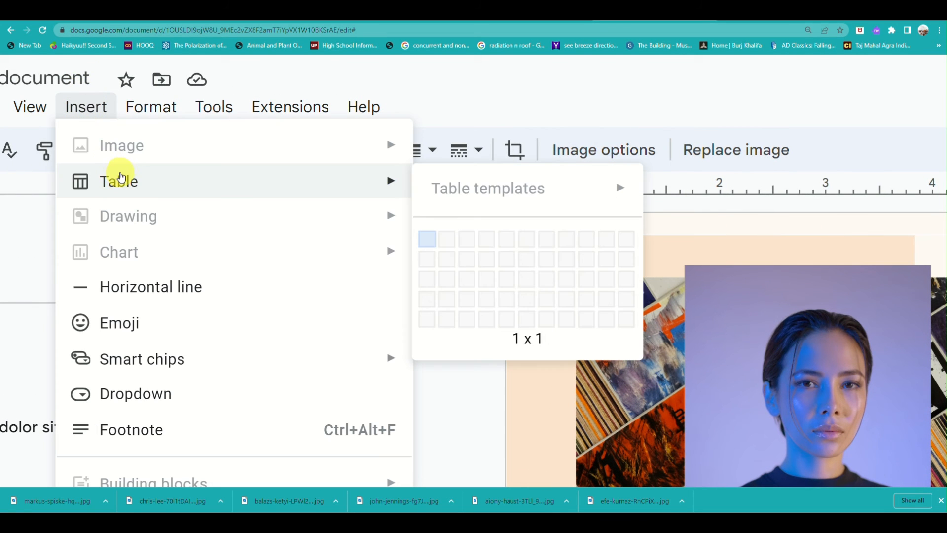
Insert the green monstera leaf photo from the computer's Downloads folder into the upper cell of the left column.
left_click(509, 424)
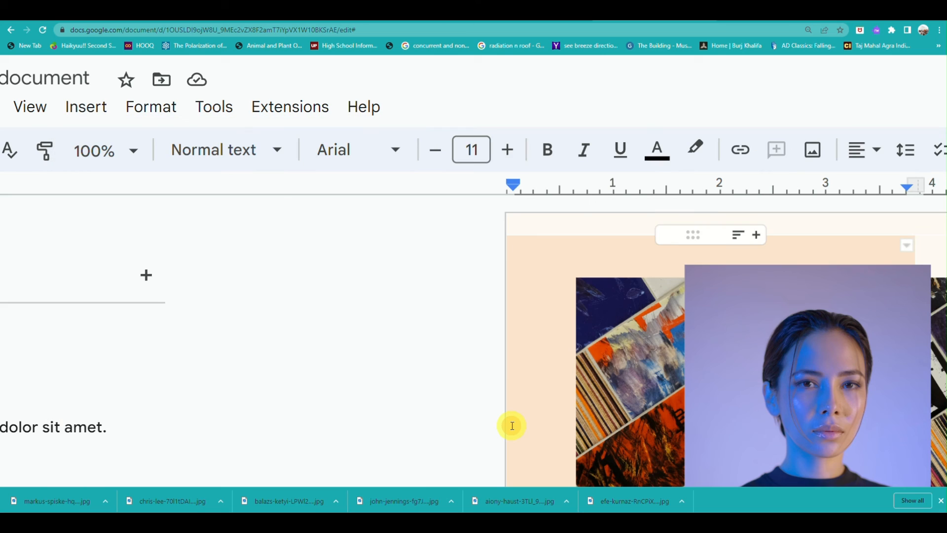
left_click(87, 105)
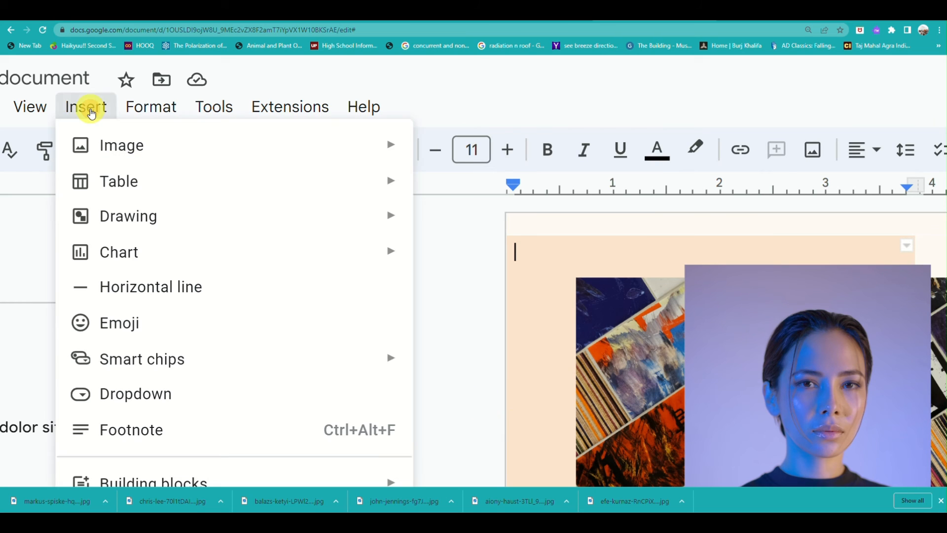
mouse_move(291, 140)
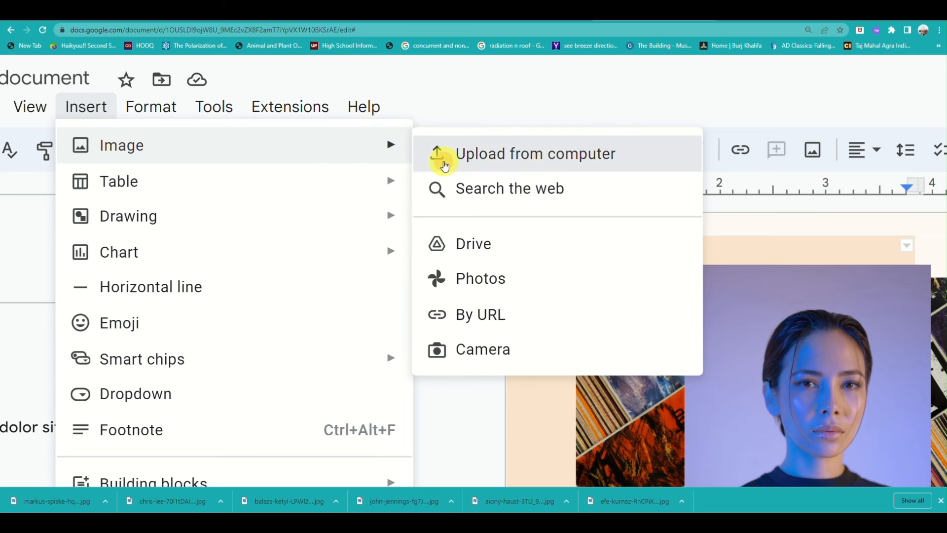
left_click(441, 158)
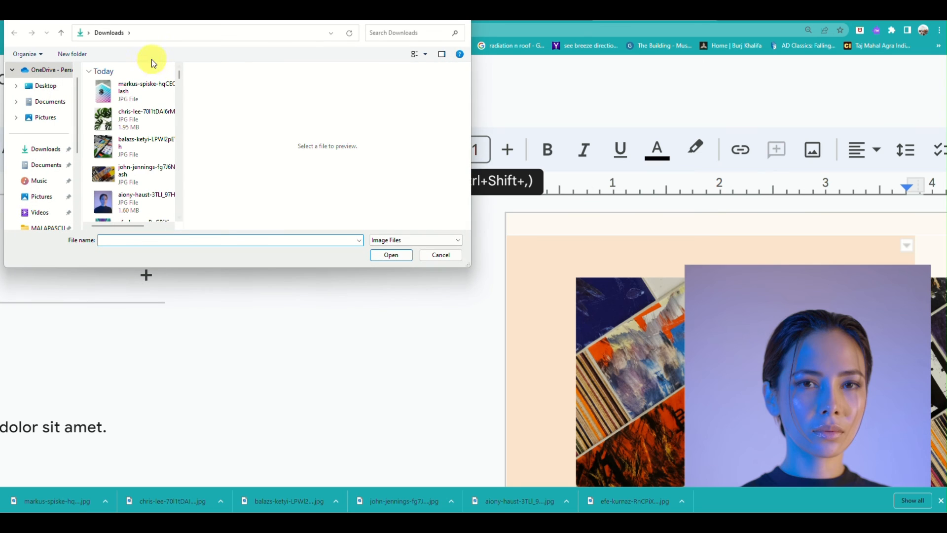
left_click(138, 142)
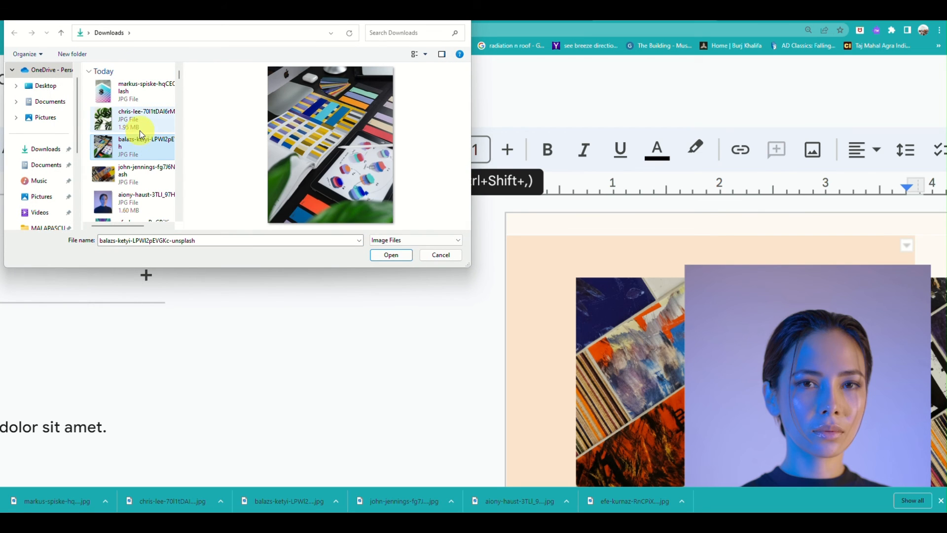
left_click(141, 127)
key("Return")
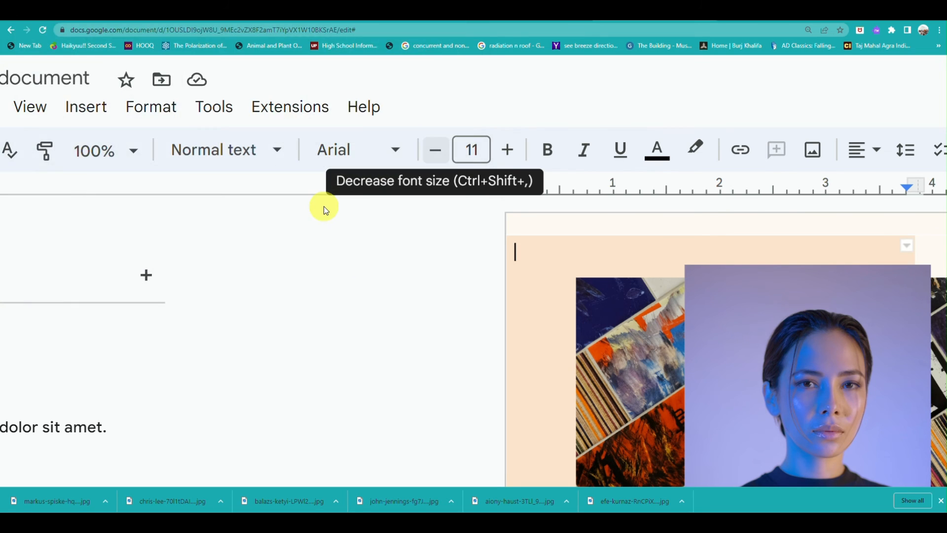
Place the monstera leaf photo in front of the text and fix its position on the page.
scroll(660, 311, "down", 5)
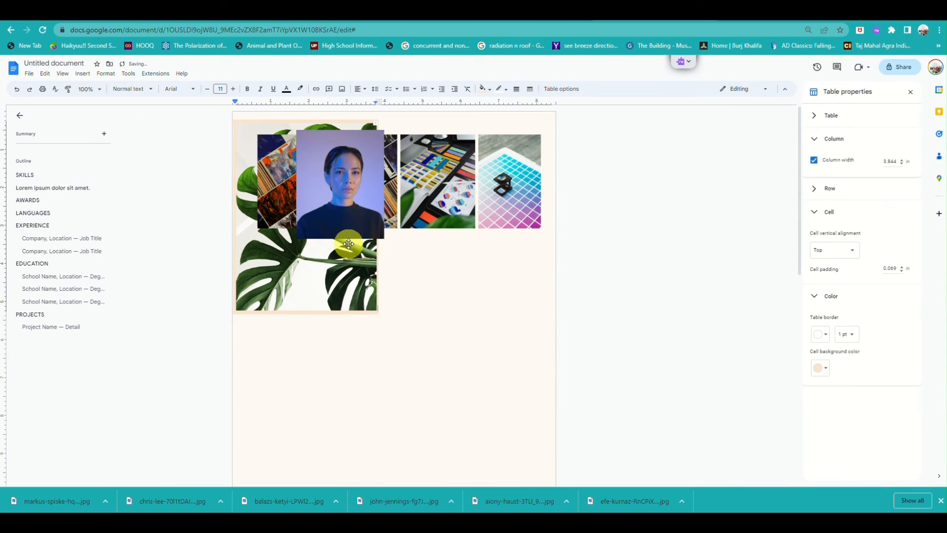
scroll(360, 285, "down", 7)
scroll(360, 285, "up", 5)
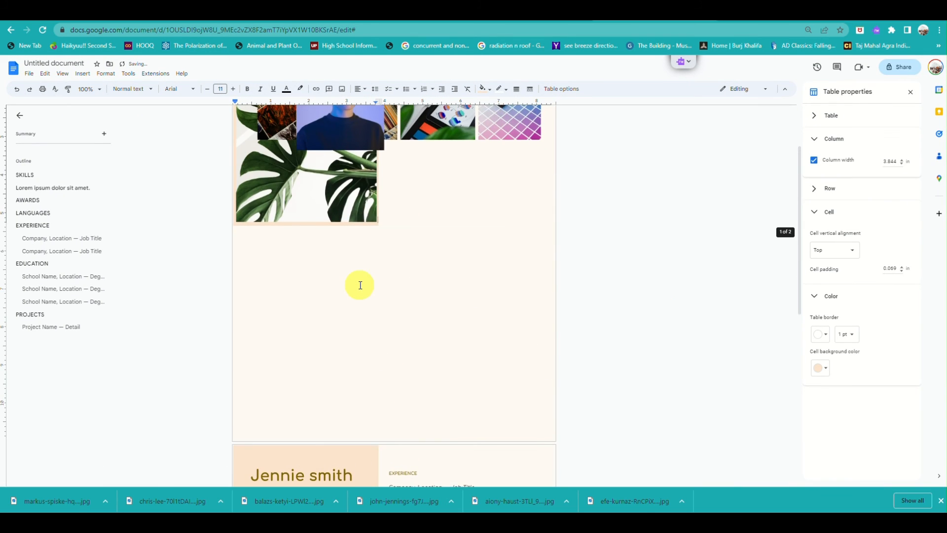
scroll(360, 285, "up", 1)
left_click(360, 285)
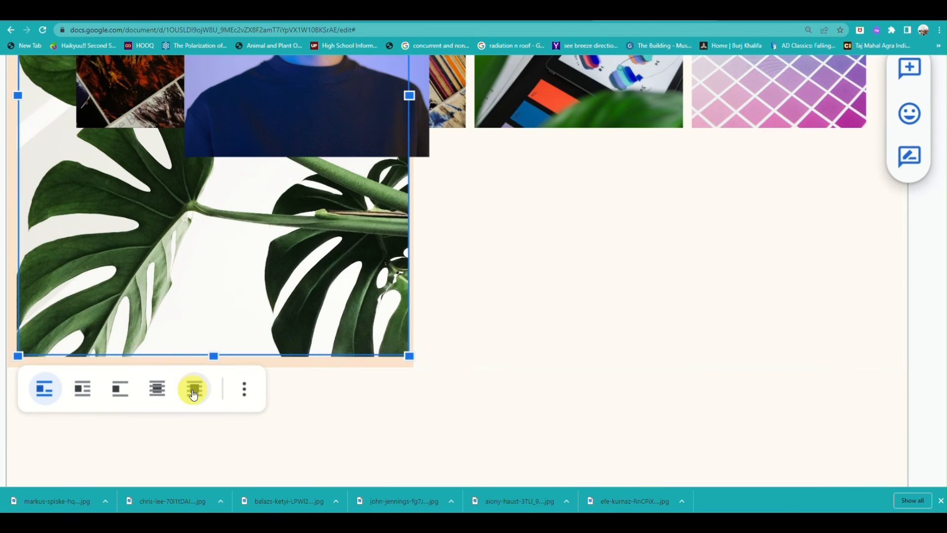
left_click(193, 393)
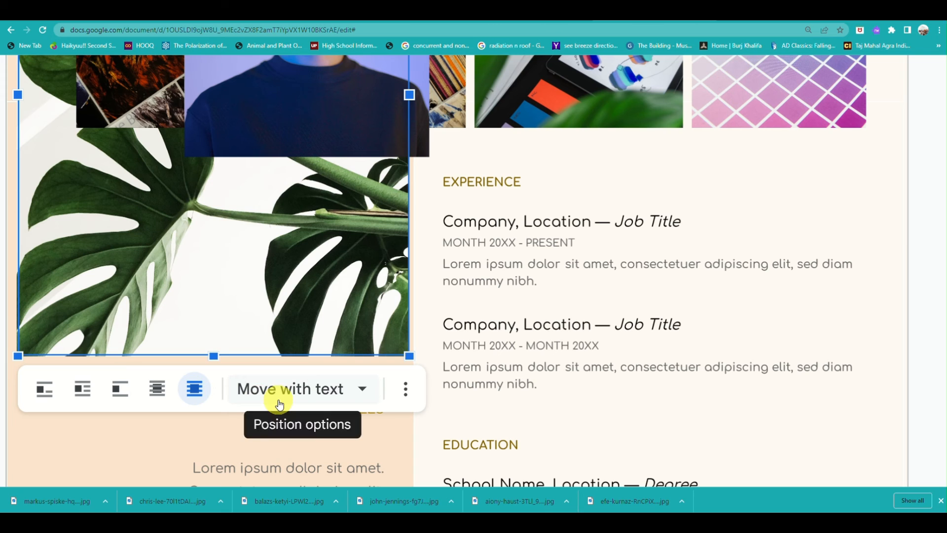
left_click(364, 388)
left_click(342, 463)
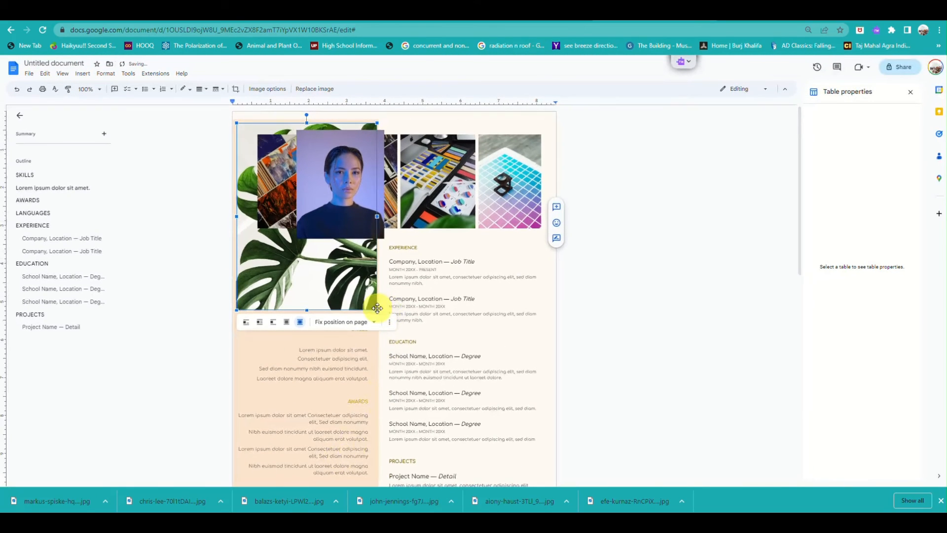
Shrink the monstera leaf photo to less than half its size and move it next to the portrait photo in the left column's header.
left_click_drag(377, 310, 291, 195)
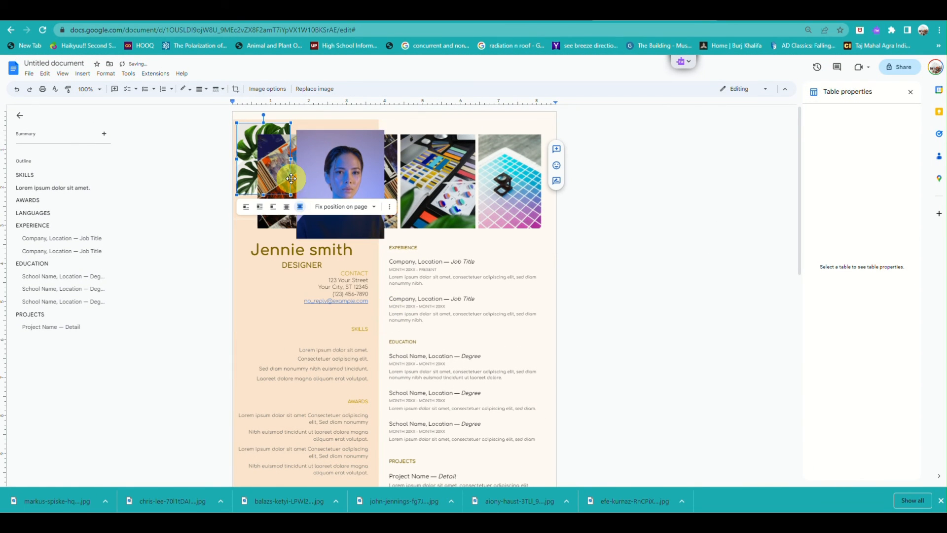
left_click_drag(245, 154, 244, 182)
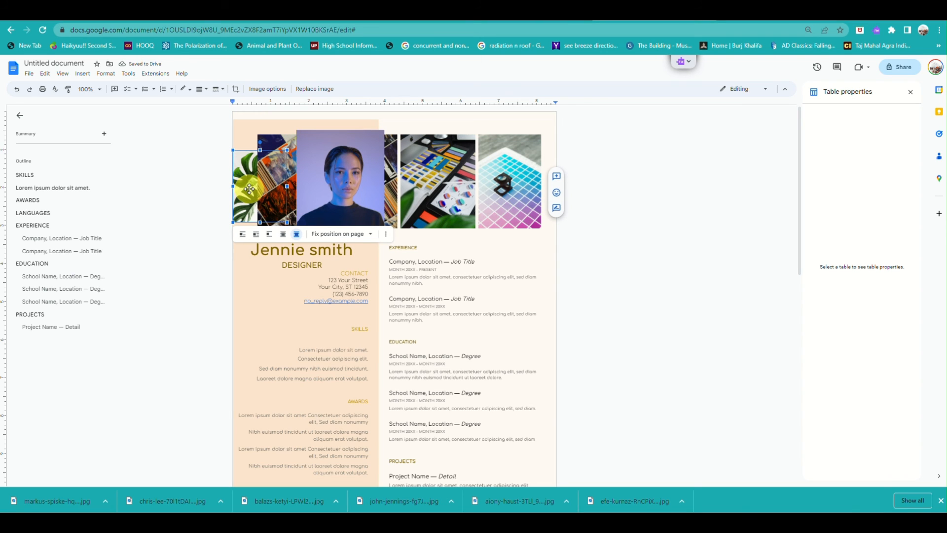
left_click_drag(249, 189, 266, 190)
Try moving the colorful paintings photo to the page's left edge beside the leaf photo, and undo the move.
left_click_drag(279, 185, 252, 176)
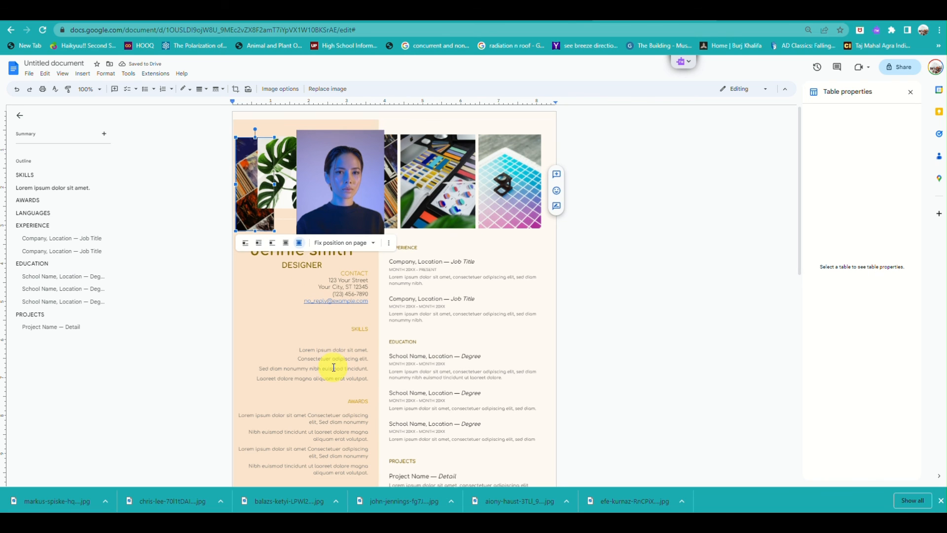
scroll(334, 367, "down", 4)
scroll(332, 365, "up", 4)
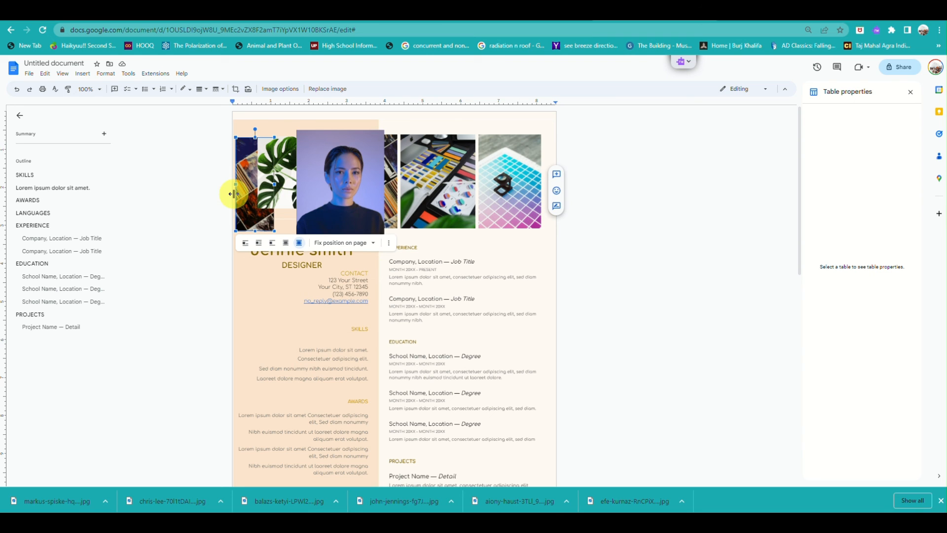
key("ctrl+z")
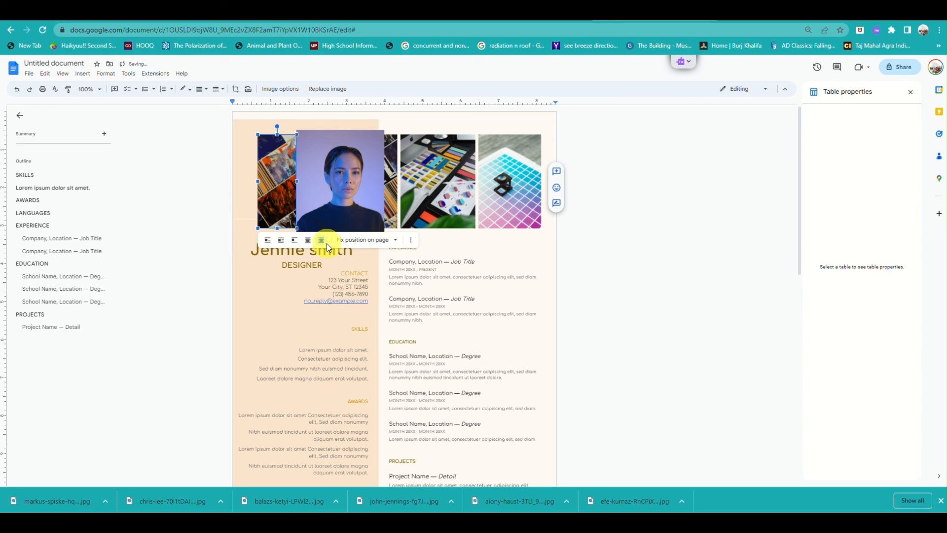
Review the resume's name, job title, contact details and the remaining text sections in both columns.
scroll(345, 321, "down", 3)
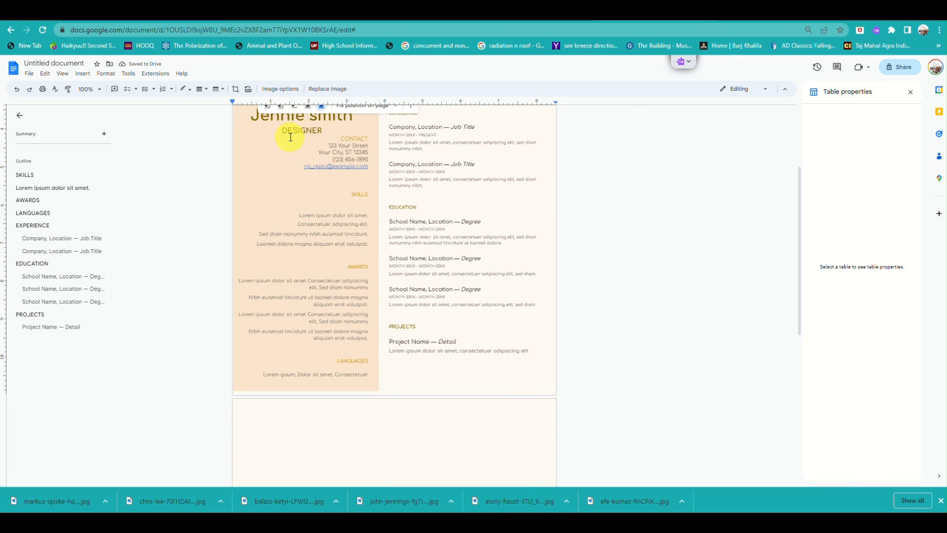
scroll(290, 137, "up", 2)
scroll(317, 260, "up", 5)
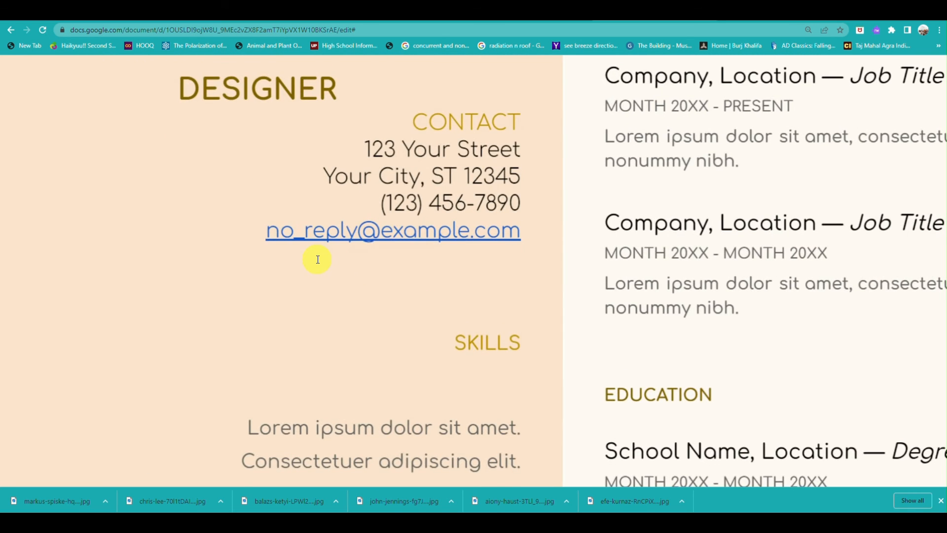
scroll(317, 259, "up", 3)
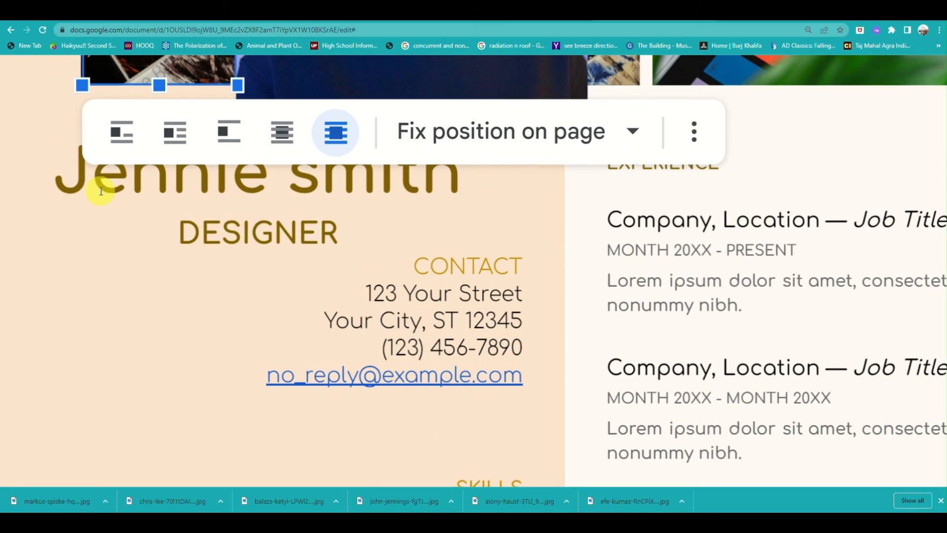
left_click(55, 183)
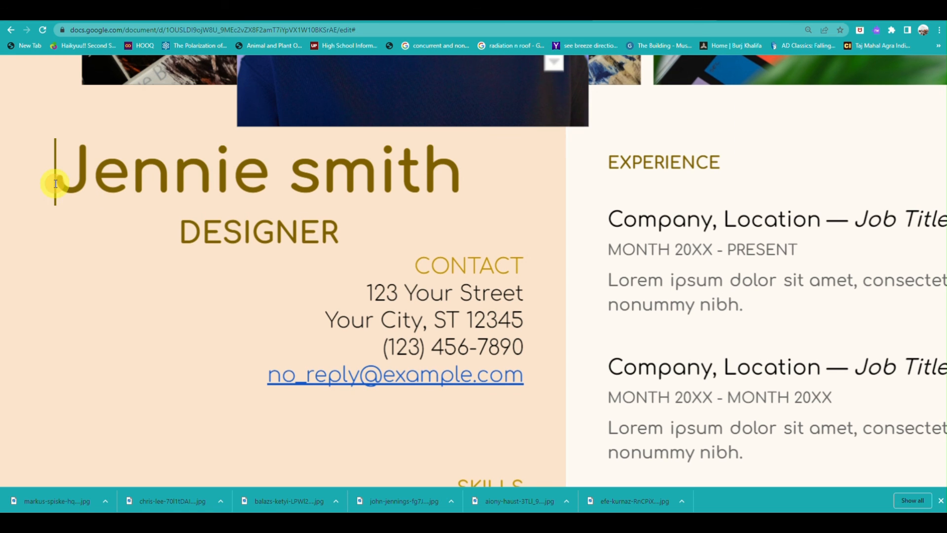
left_click_drag(55, 182, 303, 195)
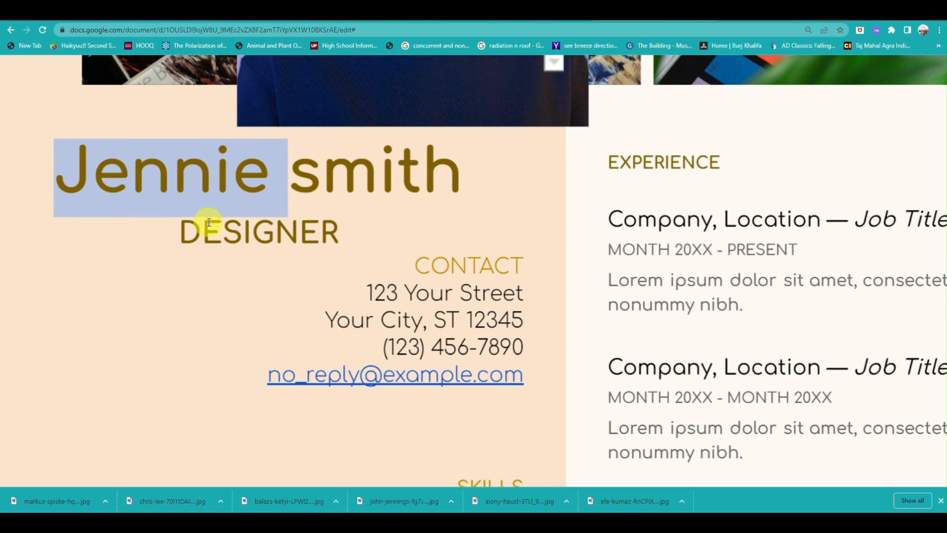
left_click_drag(181, 228, 333, 226)
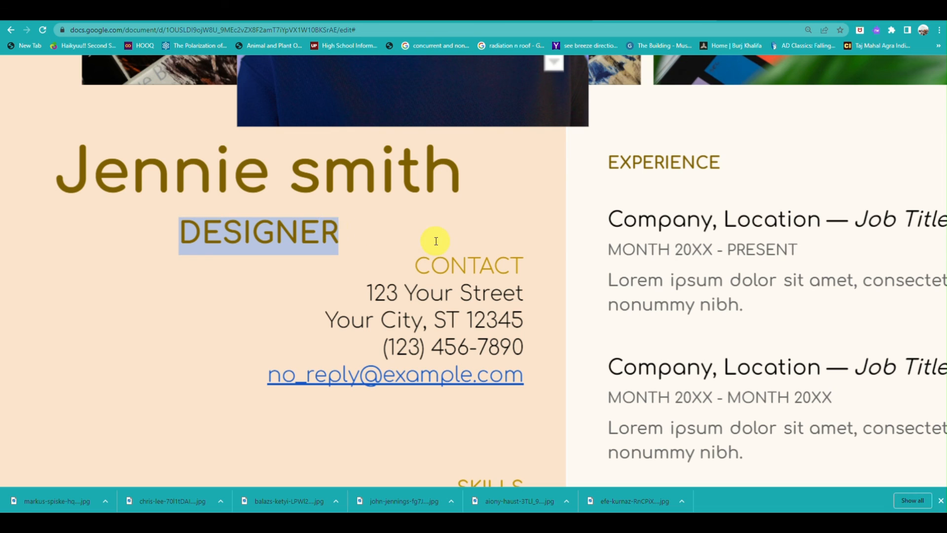
scroll(436, 241, "down", 4)
left_click(421, 73)
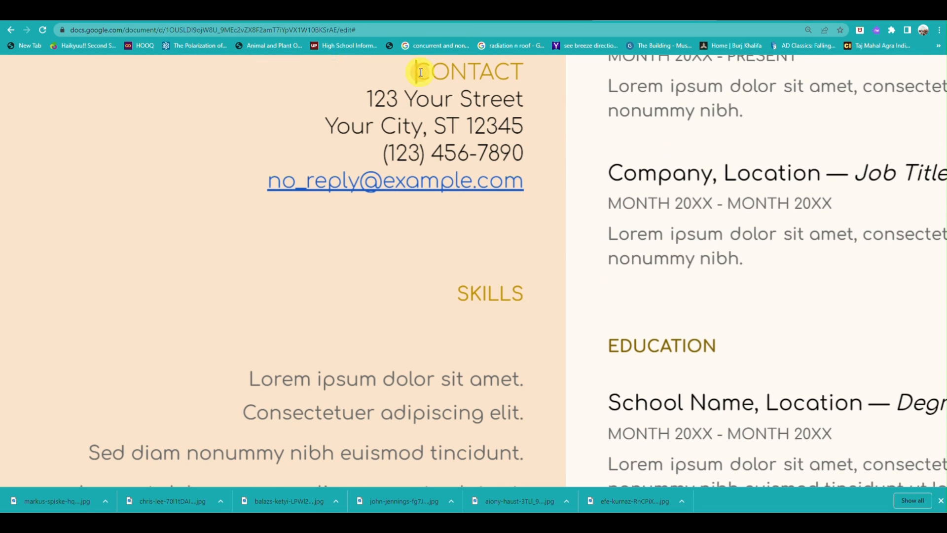
left_click_drag(421, 73, 543, 199)
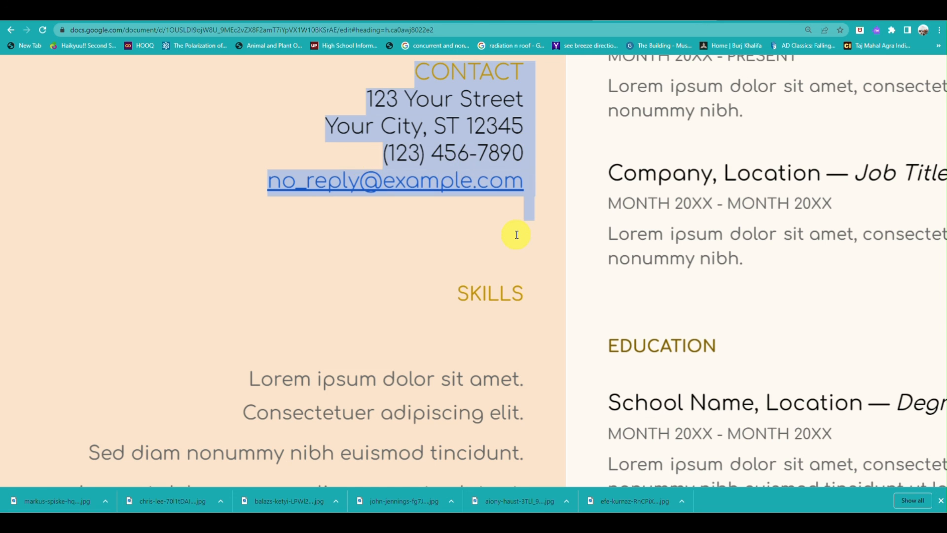
scroll(517, 235, "down", 3)
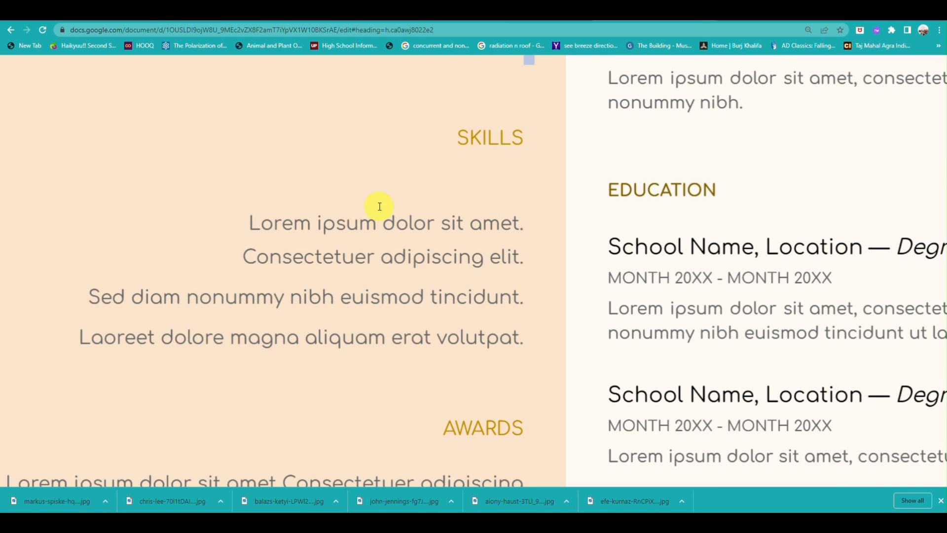
scroll(380, 206, "down", 8)
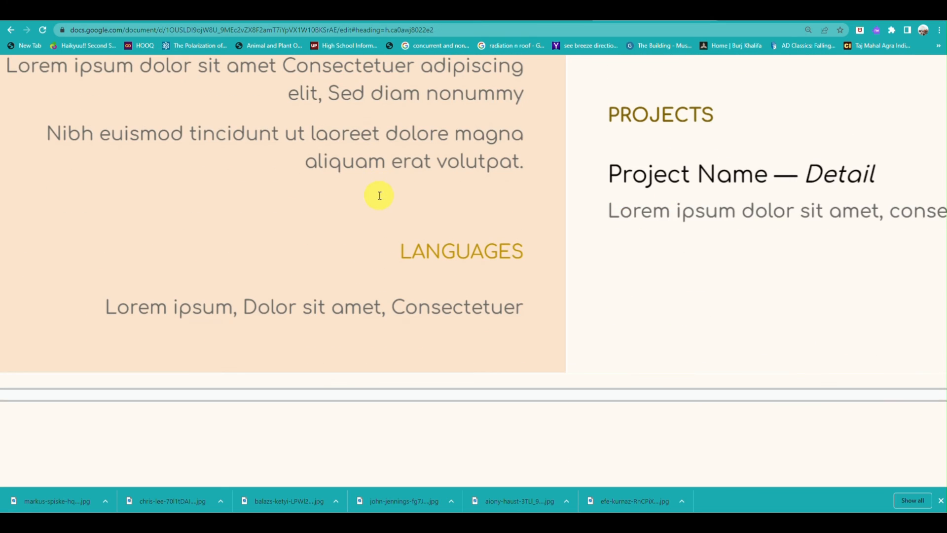
scroll(380, 195, "up", 10)
scroll(380, 195, "right", 10)
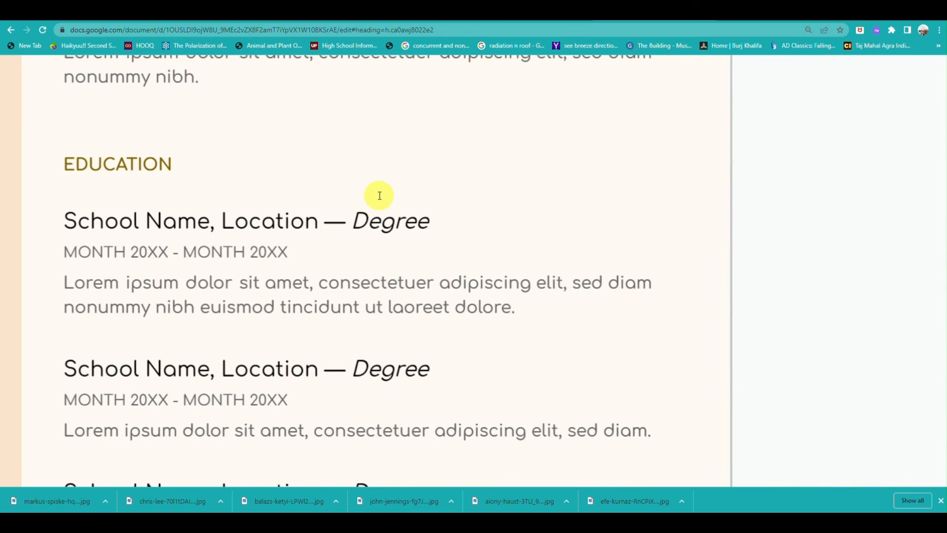
scroll(380, 196, "up", 9)
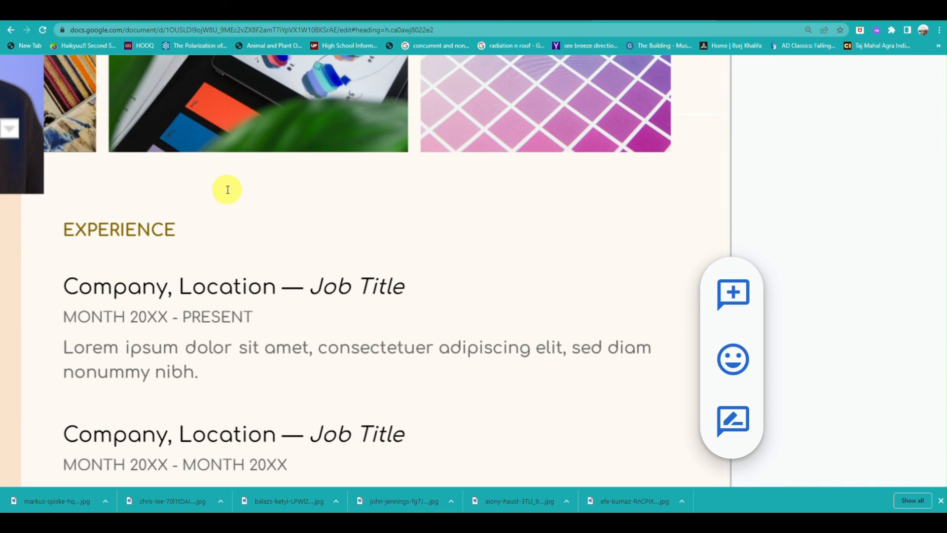
Review the experience, education and projects sections down to the end of the page, and clear the selection of the contact details.
scroll(391, 287, "down", 8)
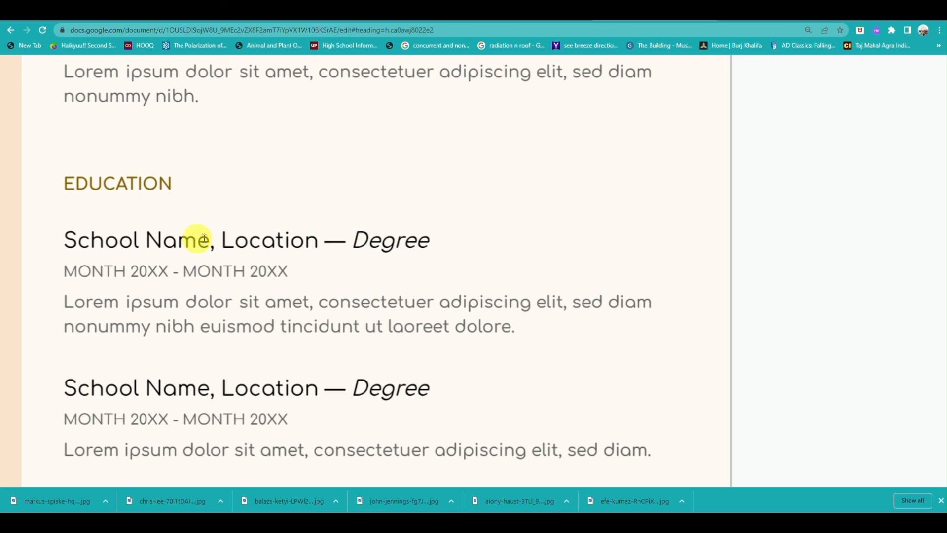
scroll(370, 238, "down", 3)
scroll(320, 271, "down", 3)
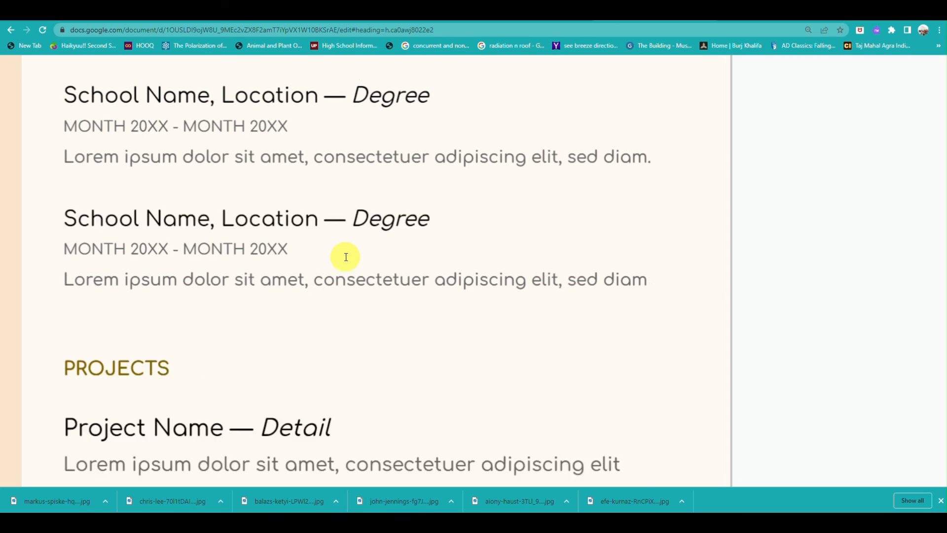
scroll(346, 256, "down", 4)
scroll(346, 256, "down", 3)
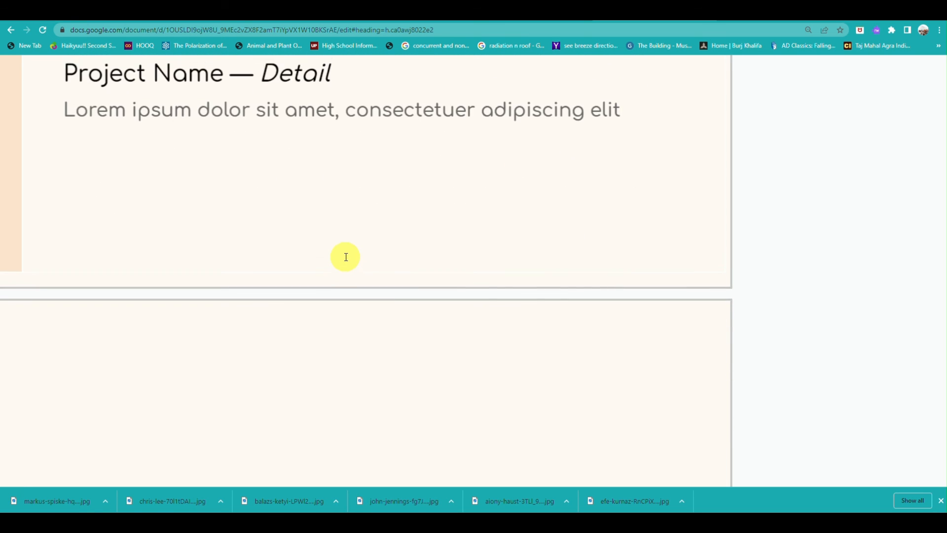
scroll(346, 257, "up", 3)
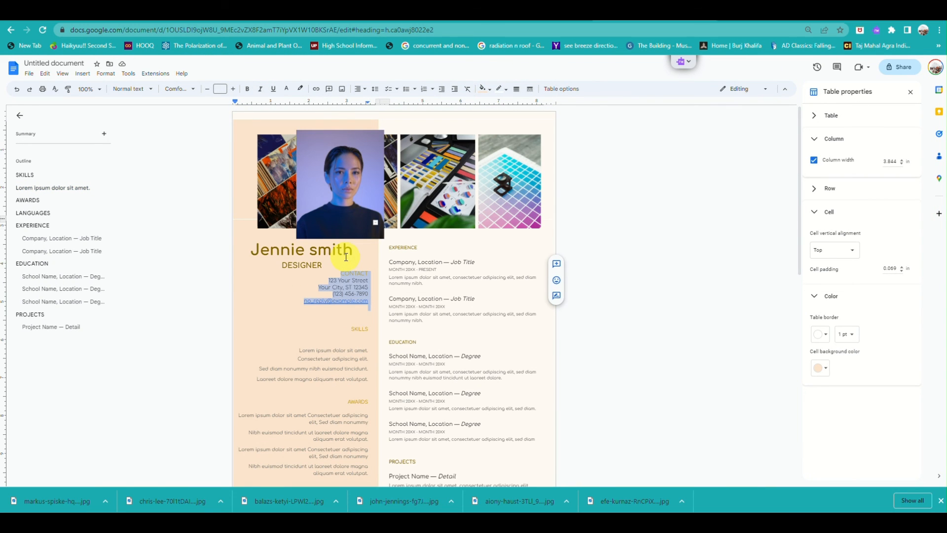
left_click(346, 257)
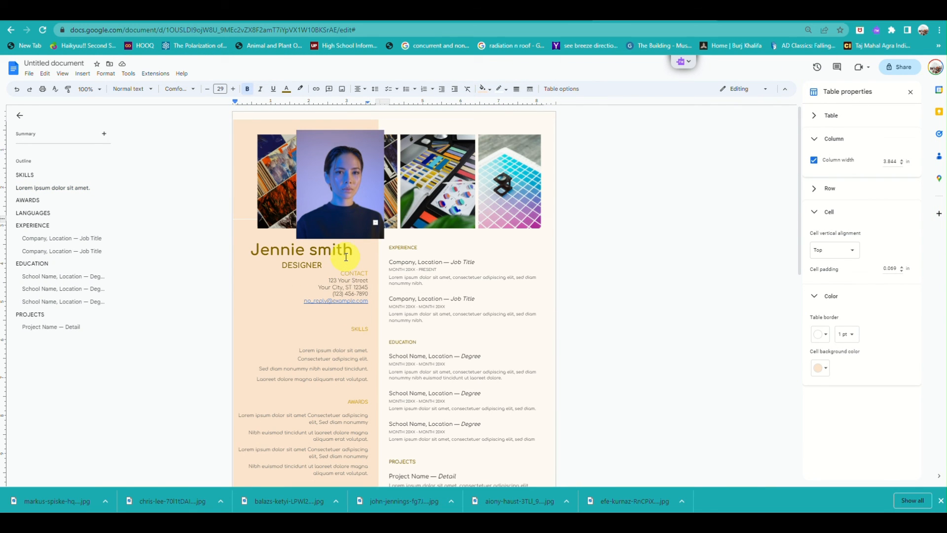
scroll(346, 257, "down", 1)
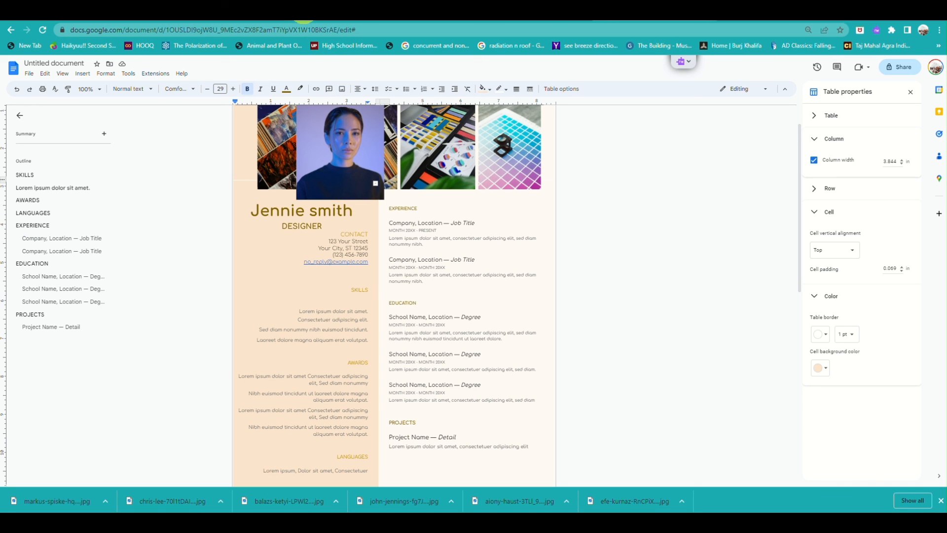